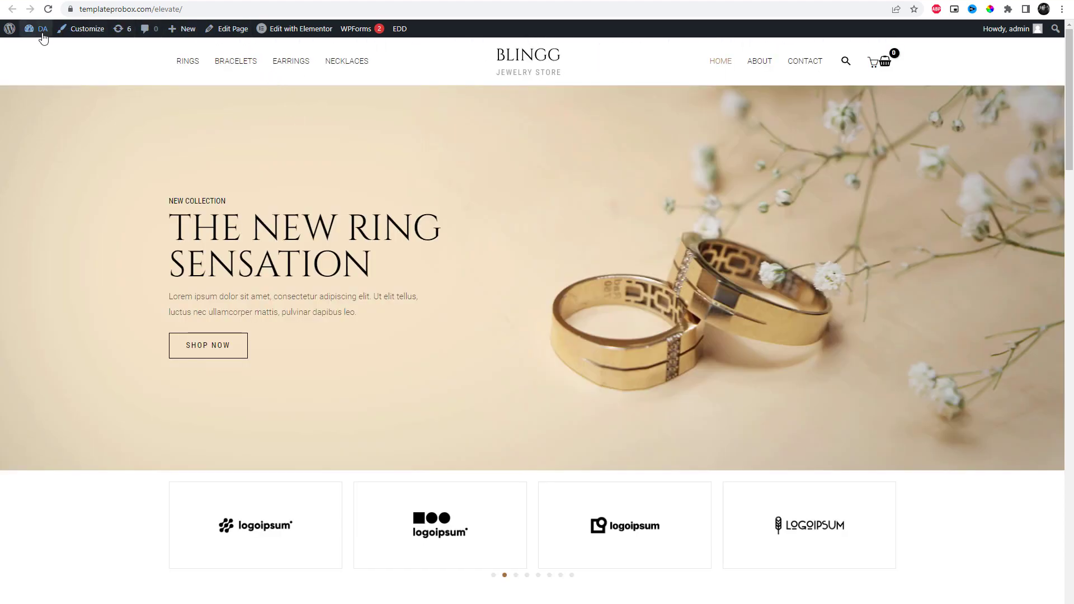
- Open the site's WordPress dashboard in a new tab and go to the page for adding new plugins
right_click(42, 49)
left_click(85, 57)
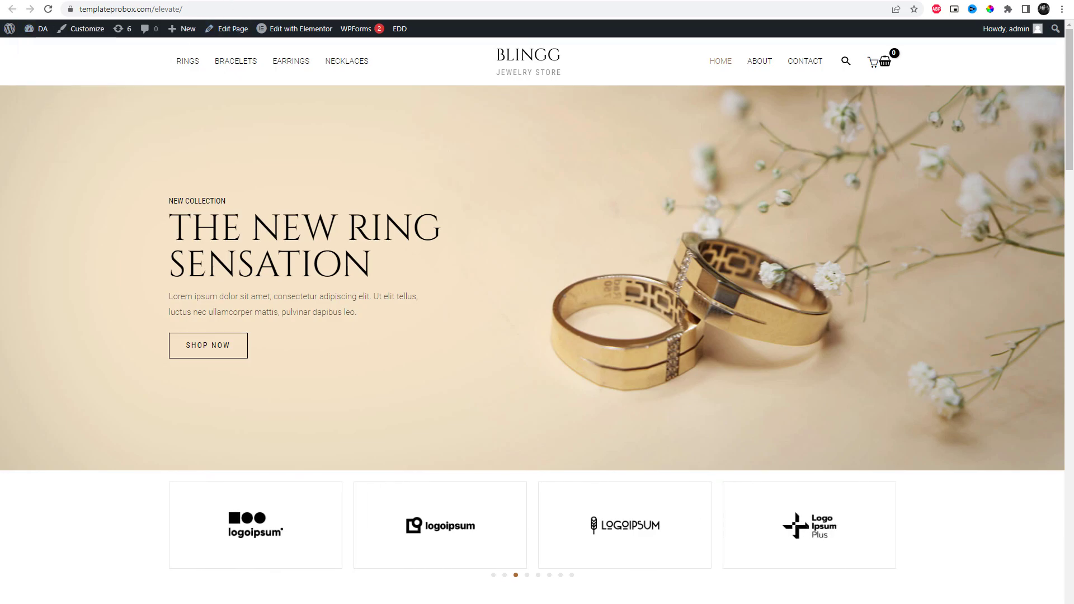
left_click(230, 0)
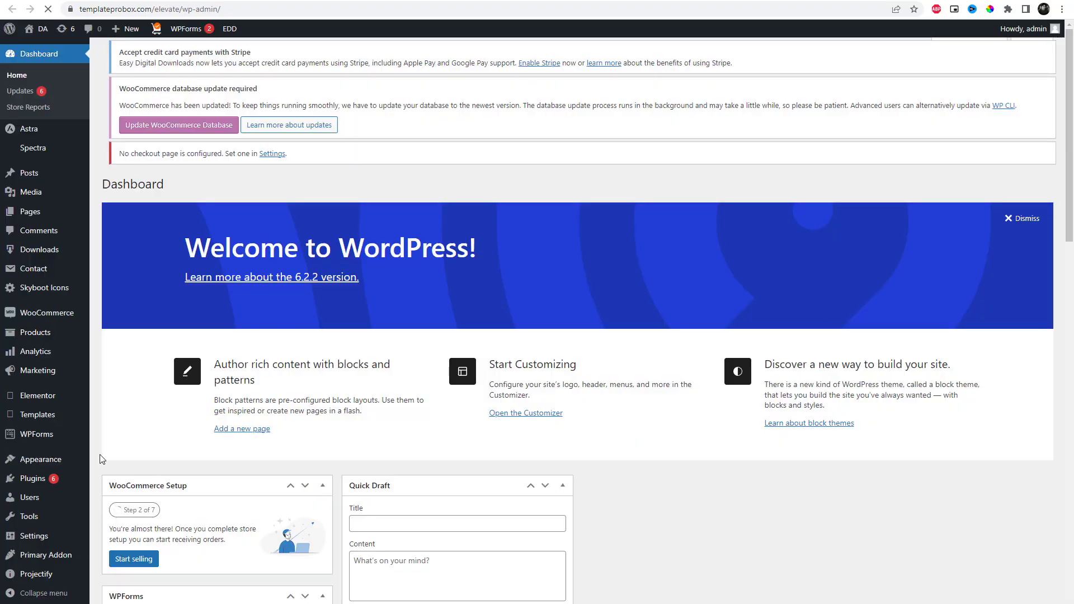
mouse_move(39, 476)
left_click(109, 482)
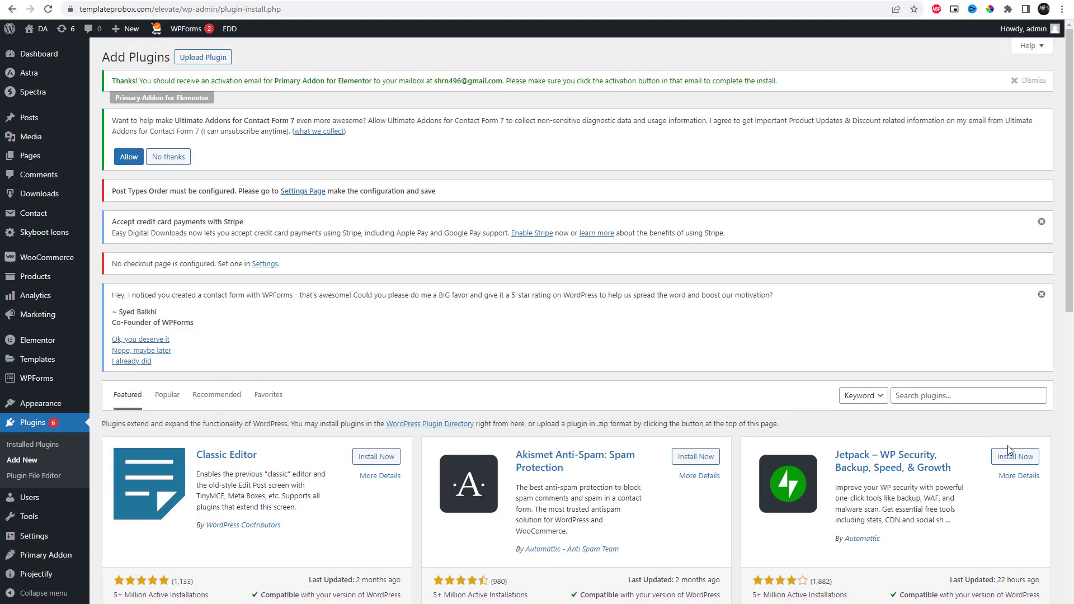
- Search the plugin directory for "Primary Addon for Elementor"
left_click(957, 400)
type("Primary Addon for Elementor")
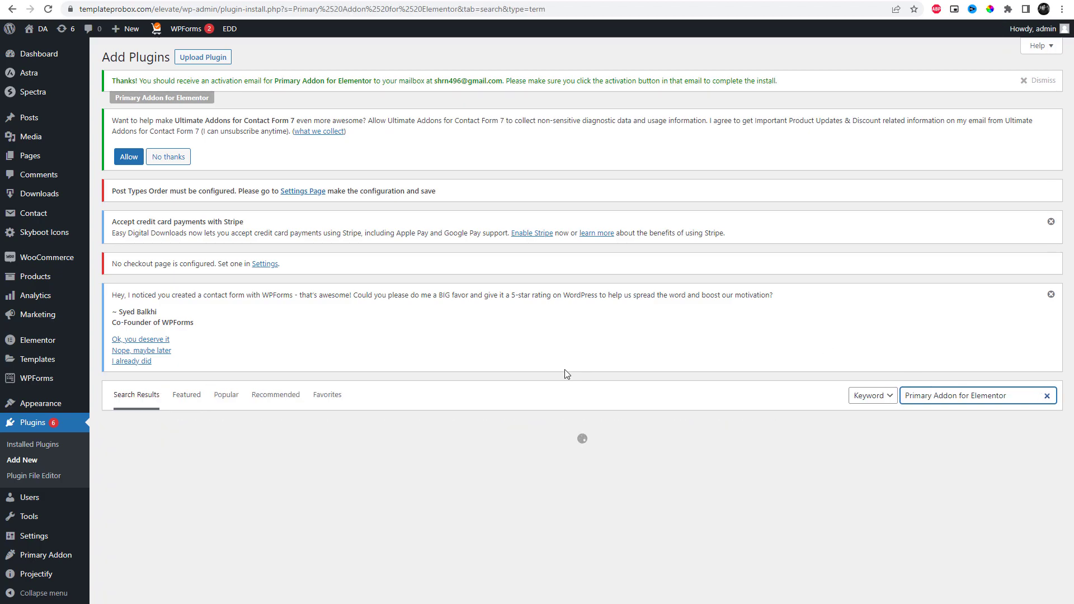
scroll(568, 305, "down", 5)
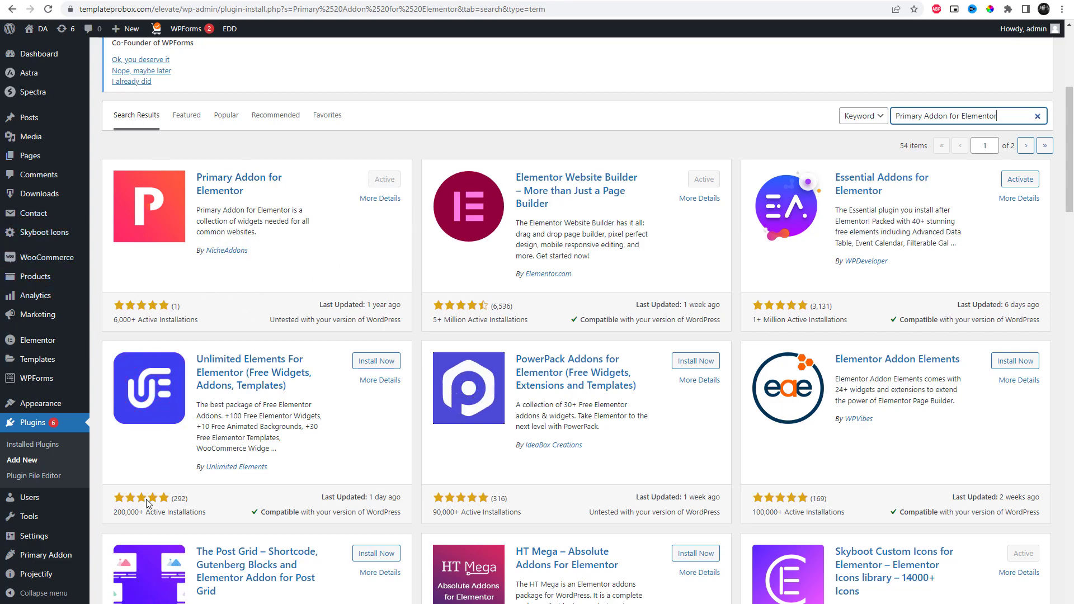
- Find "type" on the Primary Addon Enable & Disable page and make sure the Typewriter widget is enabled
mouse_move(53, 556)
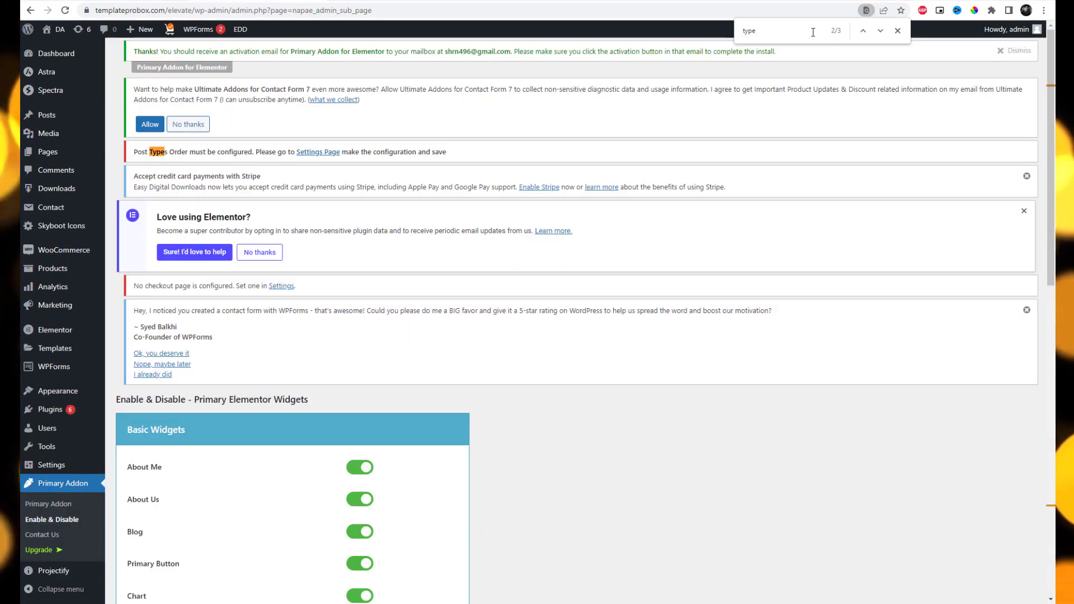
key("Return")
left_click(363, 404)
left_click(361, 404)
left_click(190, 551)
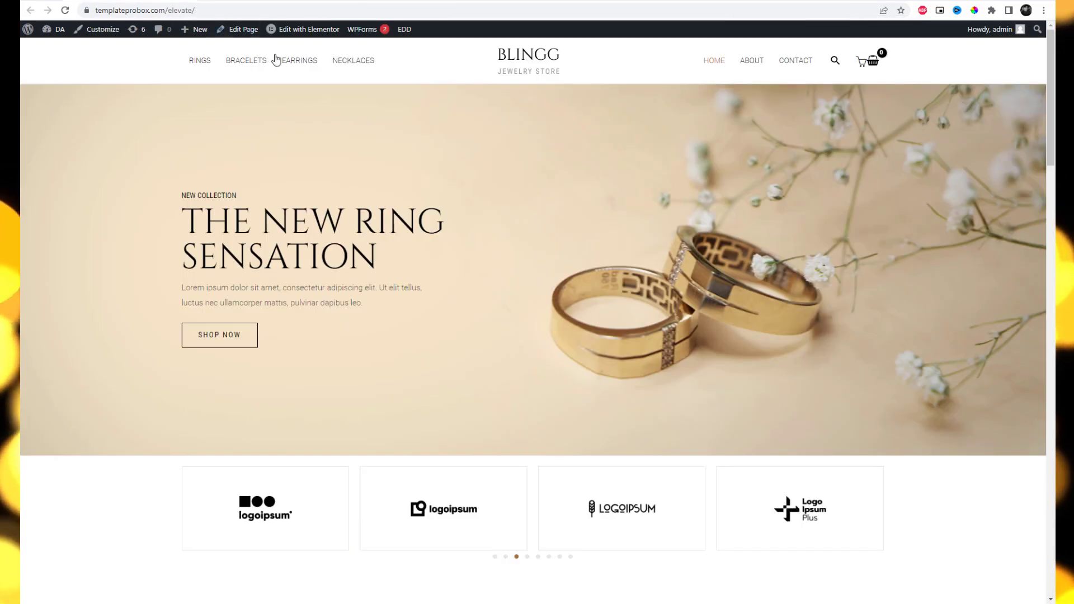
- Open the home page in the Elementor editor in a new tab and select the "Our Trending Products" heading
right_click(319, 29)
key("Escape")
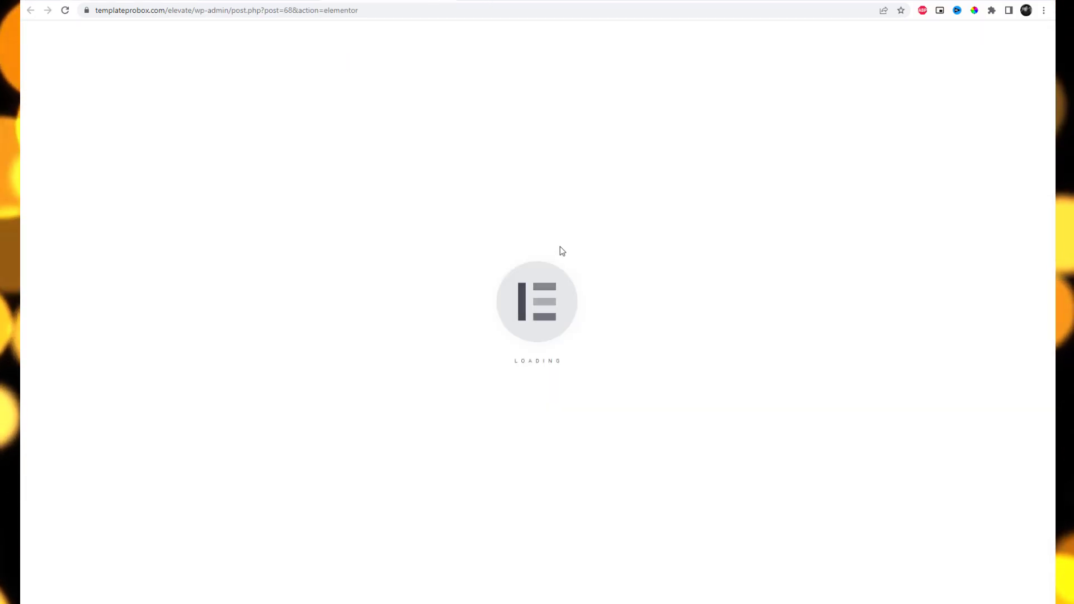
scroll(710, 372, "down", 8)
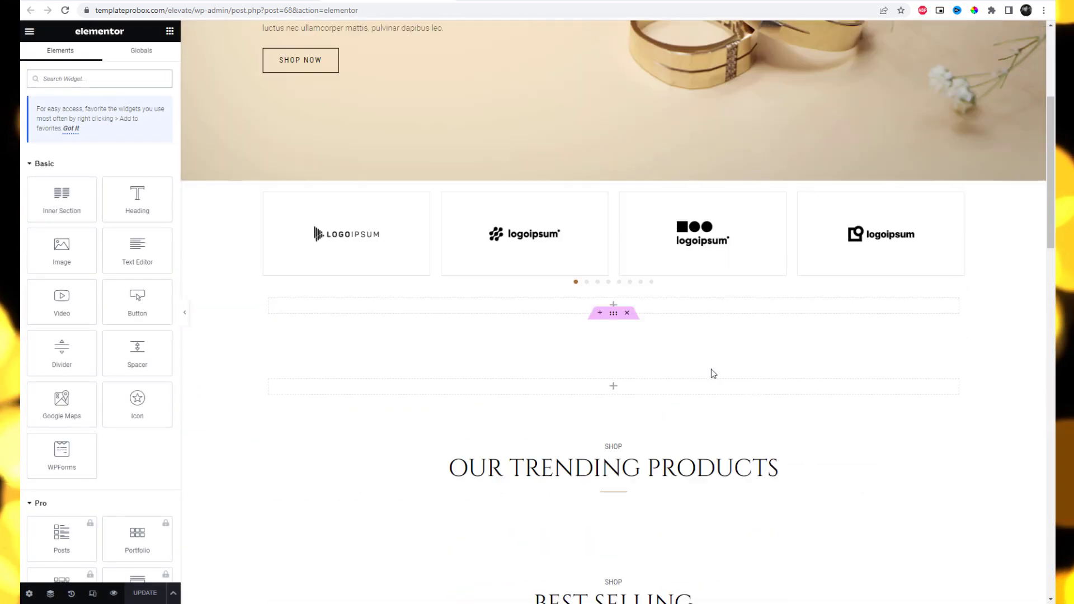
scroll(755, 385, "down", 2)
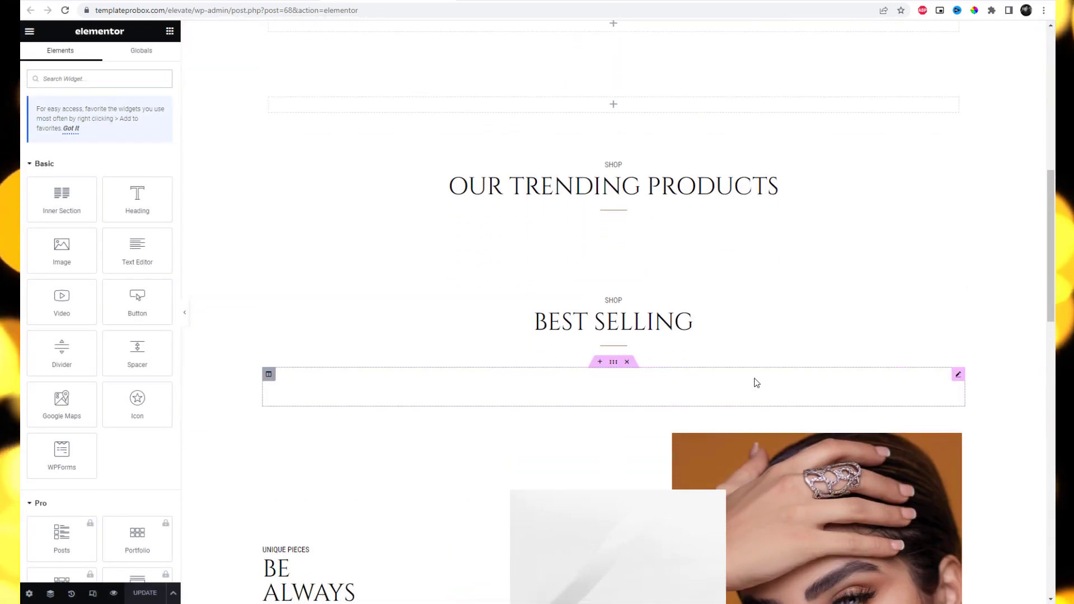
left_click(641, 194)
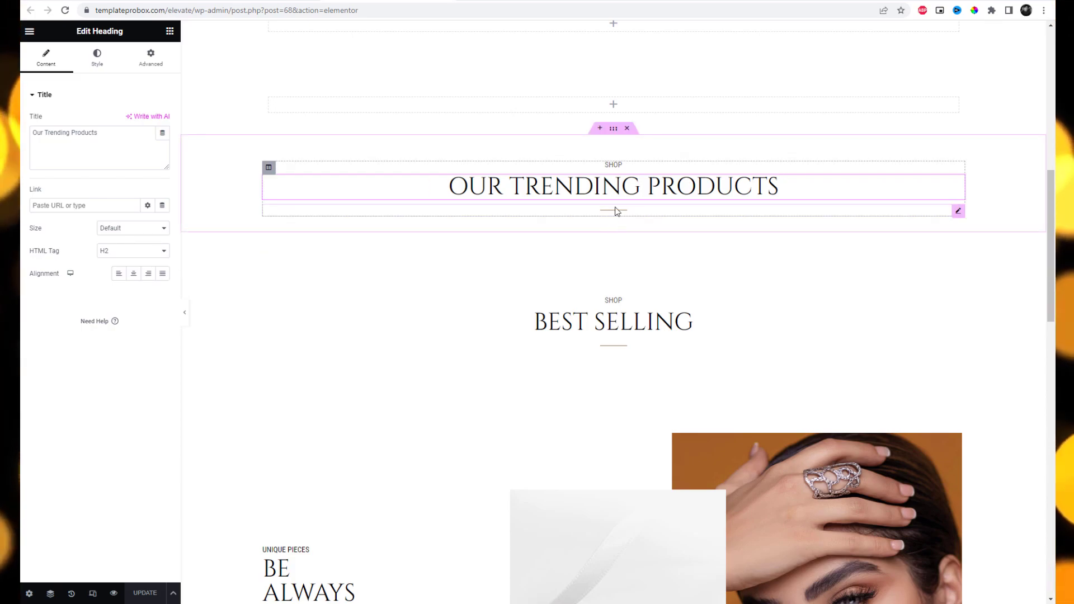
- Add a one-column section directly above the "Our Trending Products" section
left_click(600, 128)
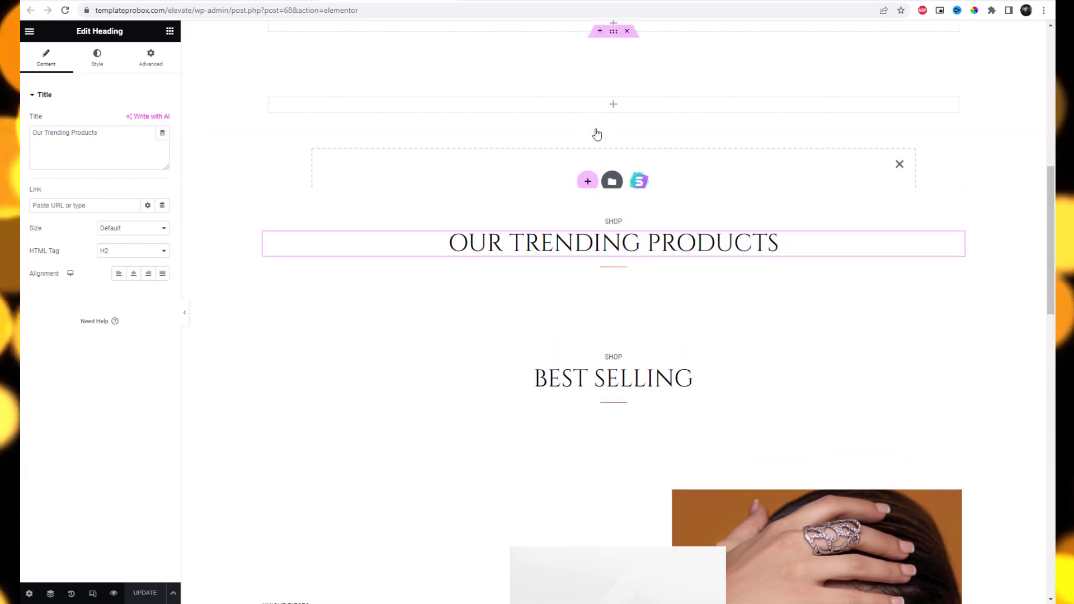
left_click(590, 191)
left_click(487, 212)
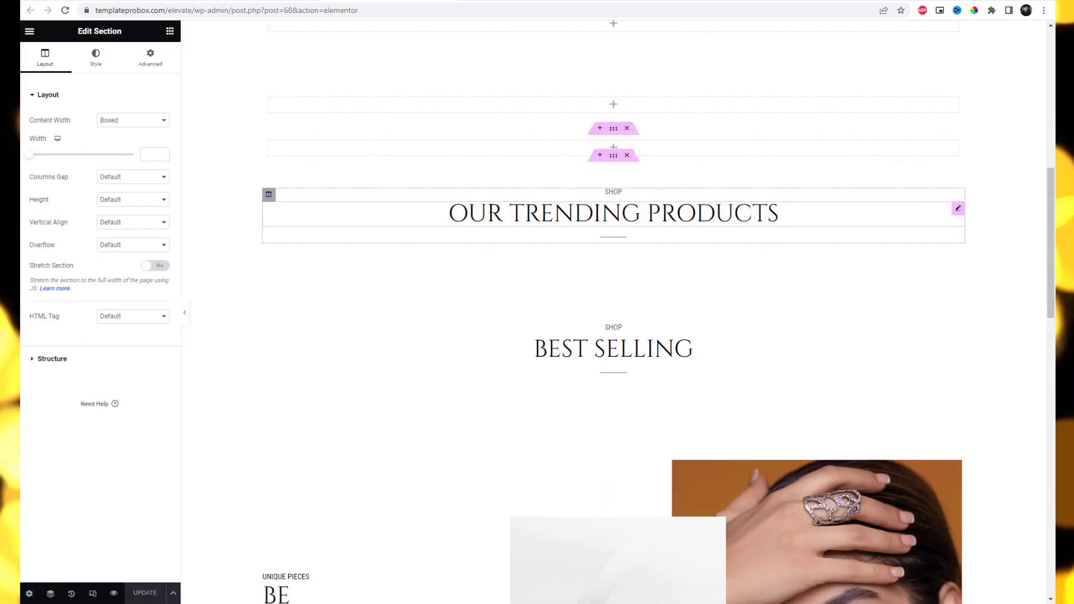
- Find the Primary Addon Typewriter widget and place it in the new empty section above "Our Trending Products"
left_click(611, 155)
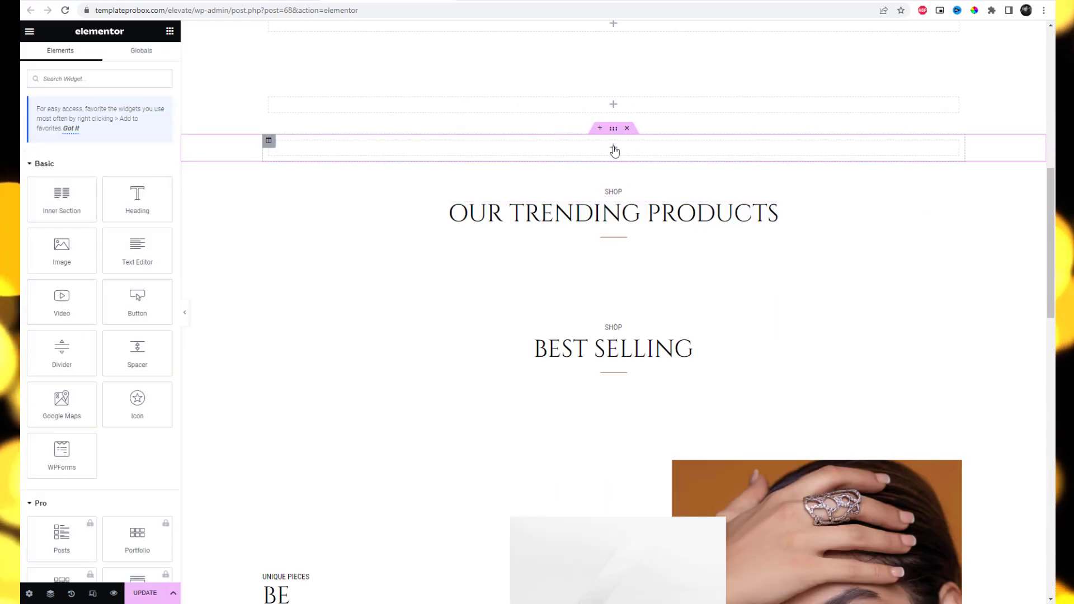
left_click(29, 31)
left_click(30, 31)
scroll(157, 335, "down", 15)
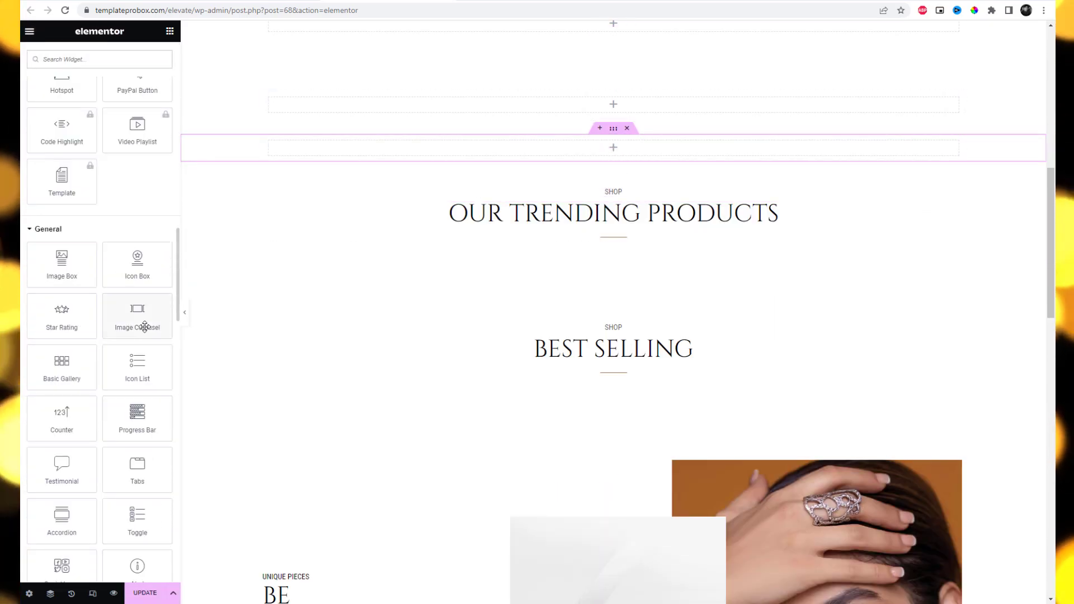
scroll(155, 381, "down", 2)
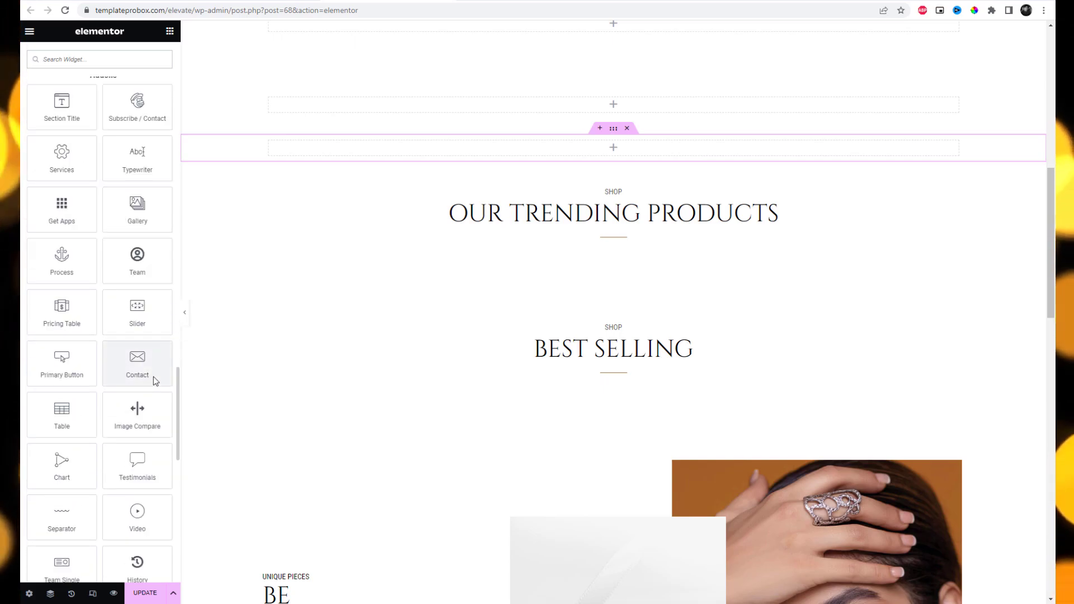
scroll(154, 376, "down", 4)
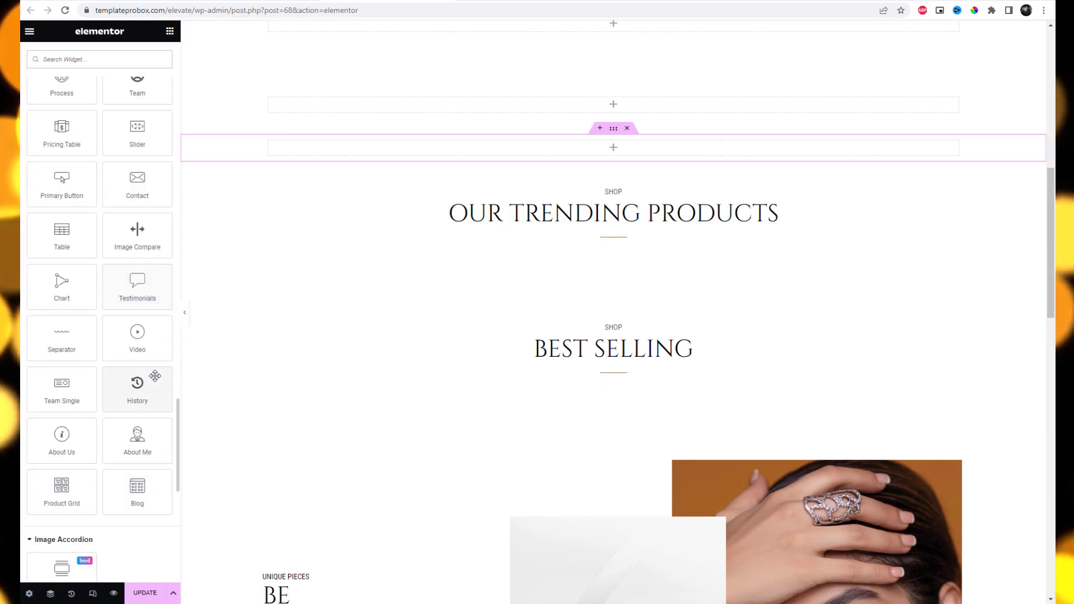
scroll(155, 375, "up", 2)
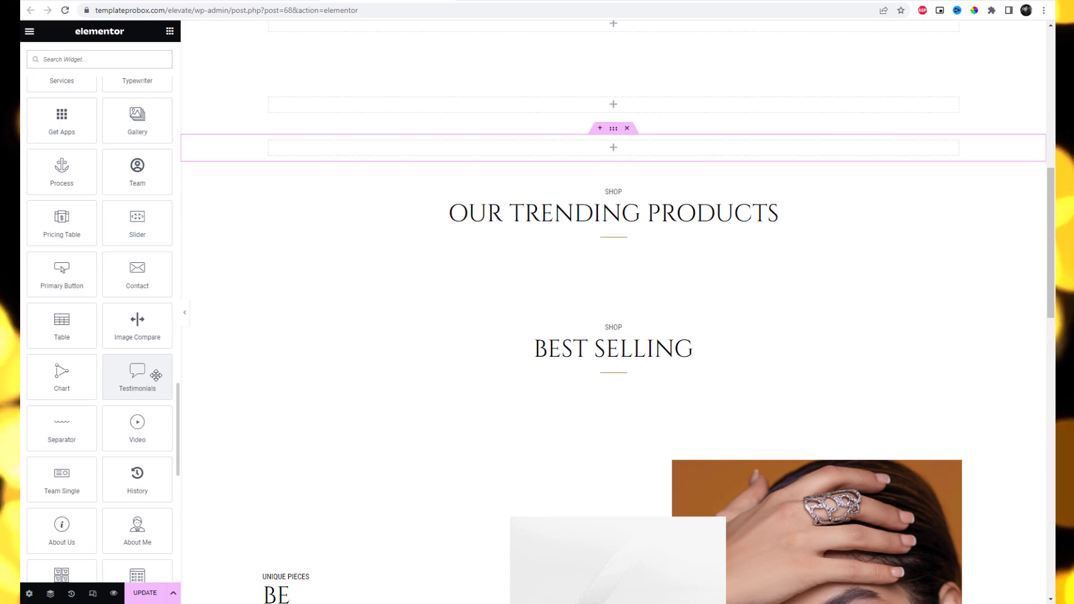
scroll(156, 375, "up", 2)
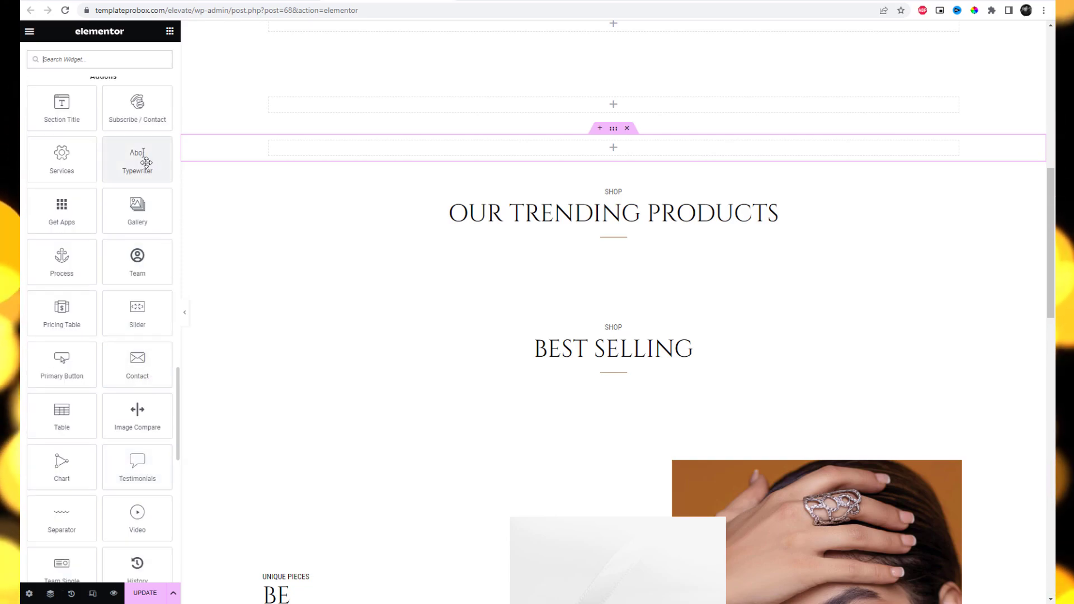
left_click_drag(147, 161, 550, 155)
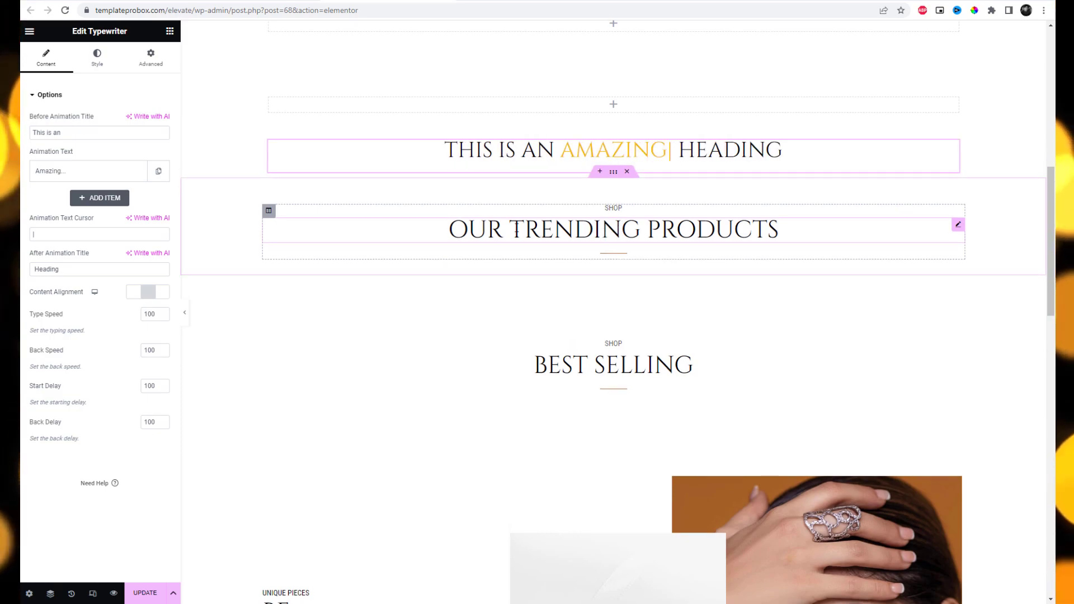
- Set the Typewriter's Before Animation Title to "Check Out our" and its first animation text to "Amazing"
triple_click(106, 133)
type("Ch")
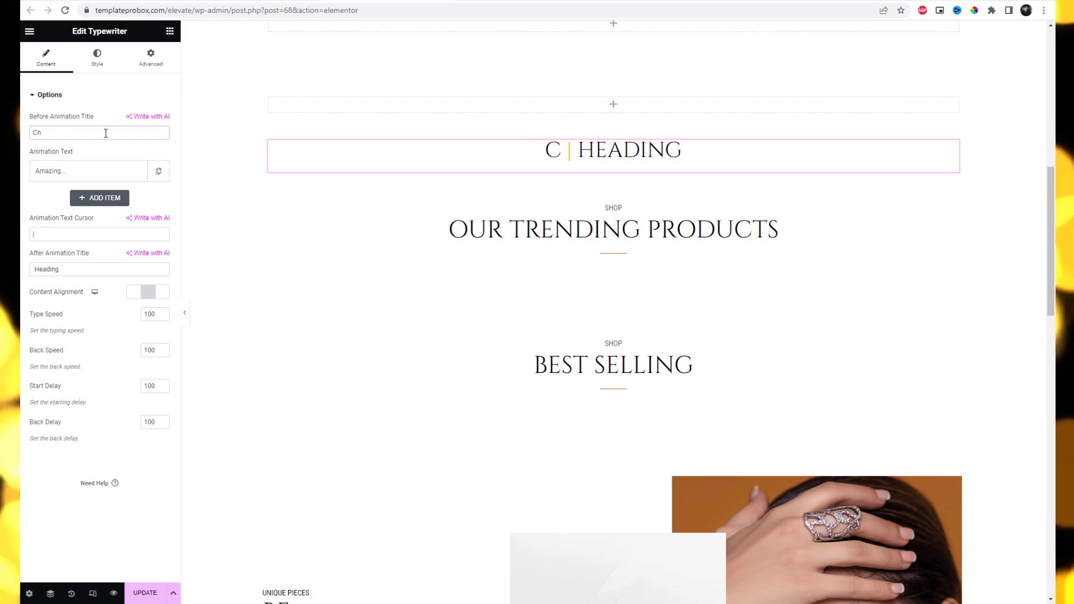
type("eck Out our")
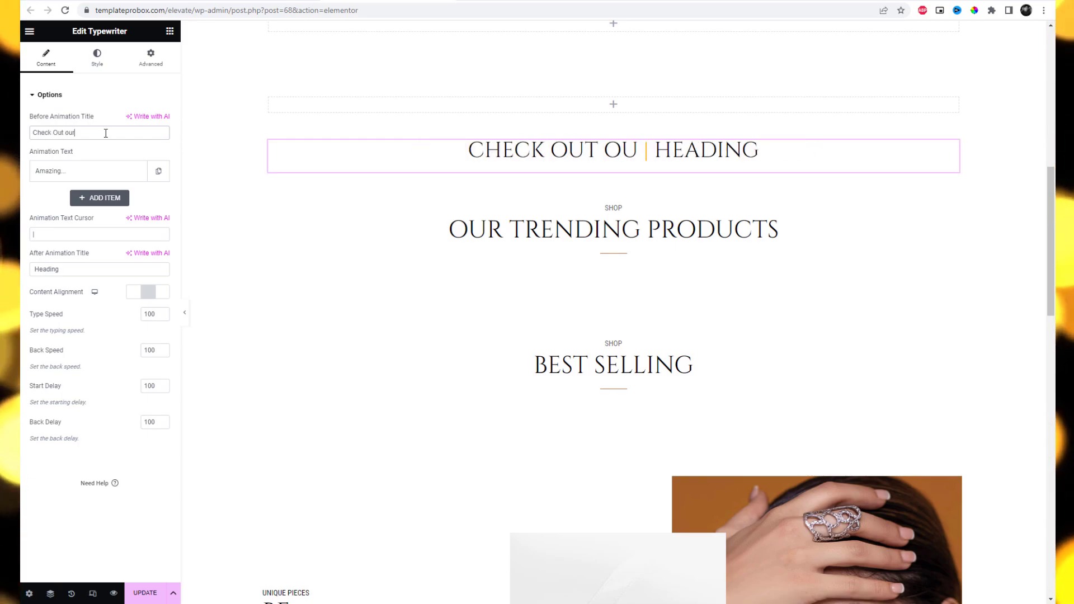
left_click(86, 172)
triple_click(85, 209)
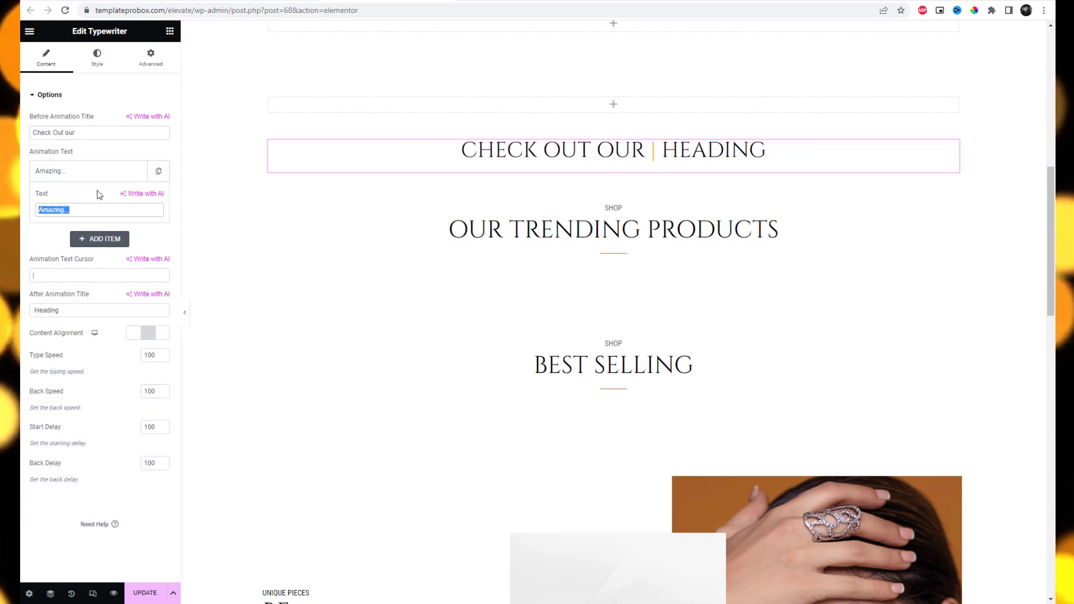
type("Amazing")
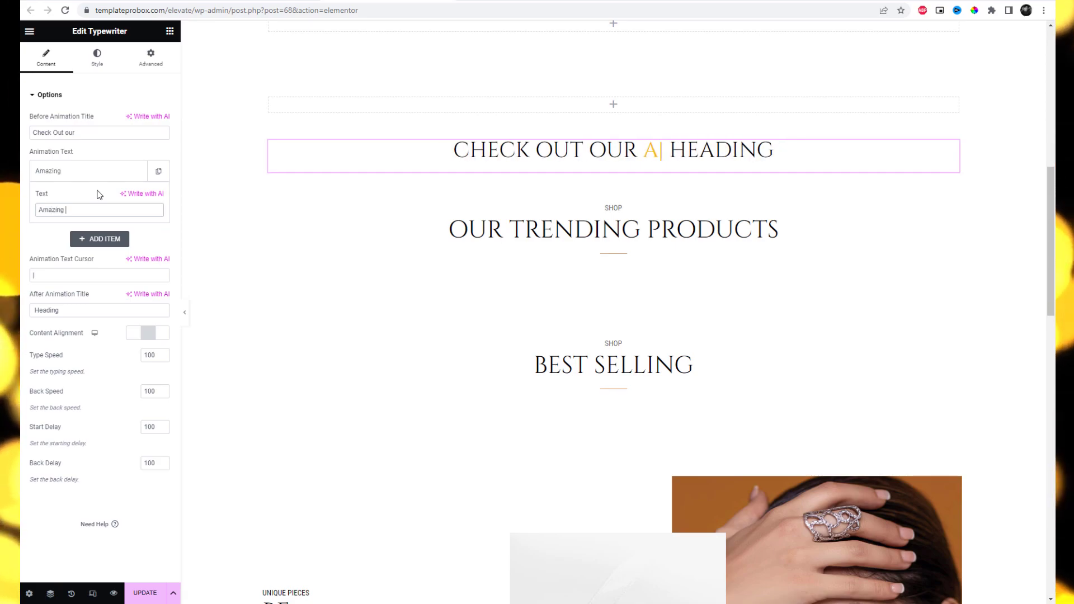
- Add two more animation text items to the Typewriter, "New" and "Trending"
left_click(112, 239)
left_click(97, 238)
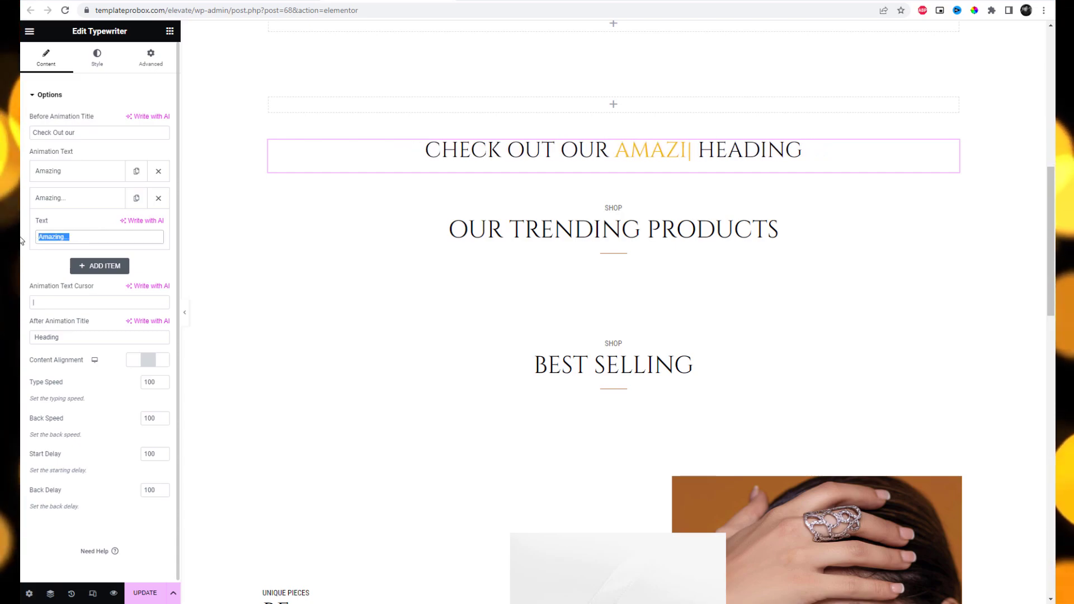
type("New")
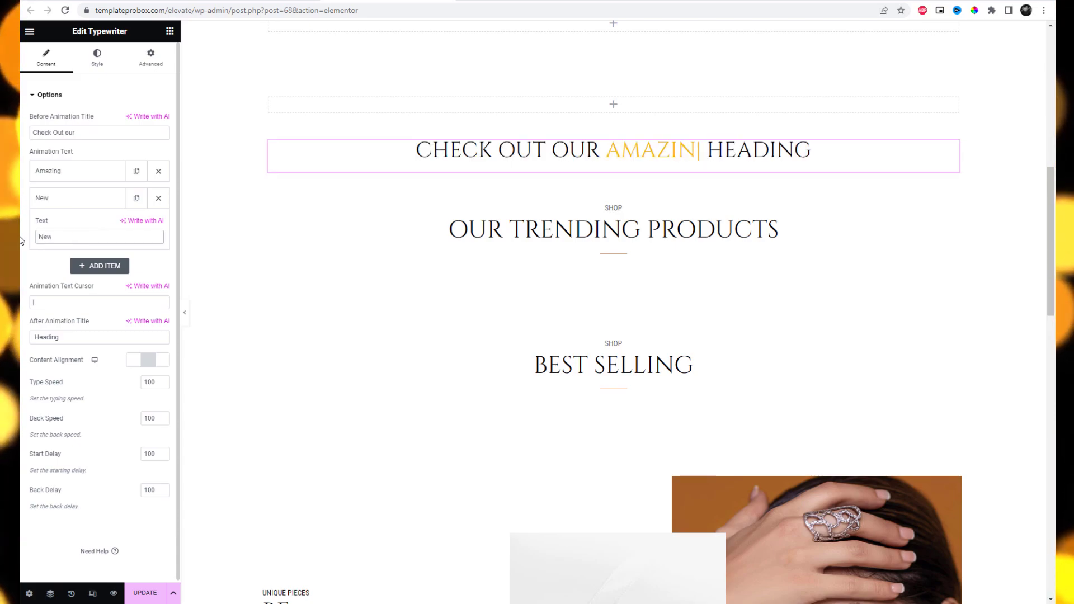
left_click(112, 268)
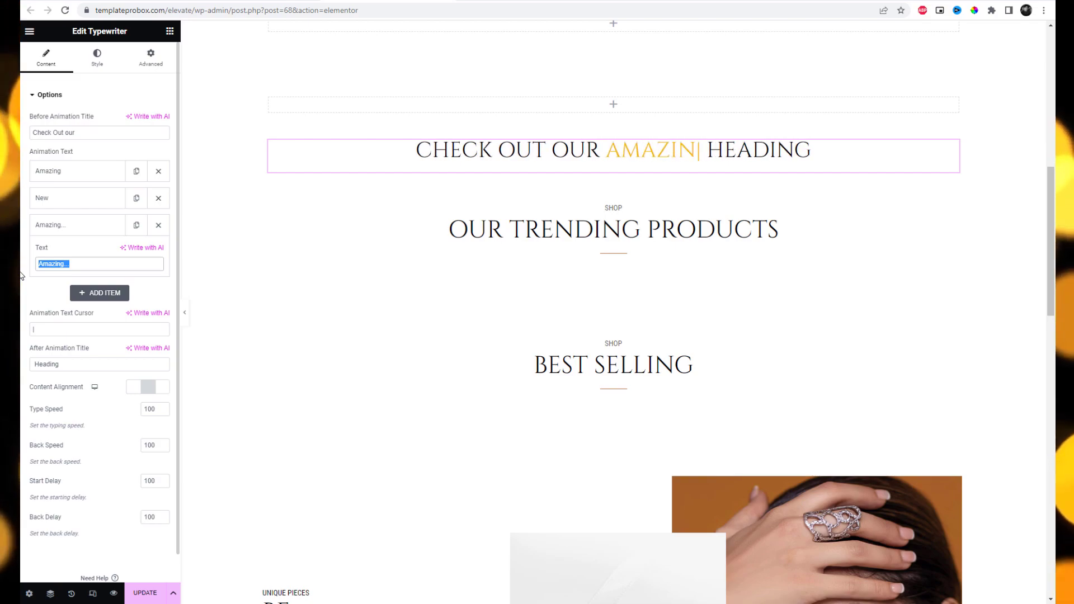
type("Trending")
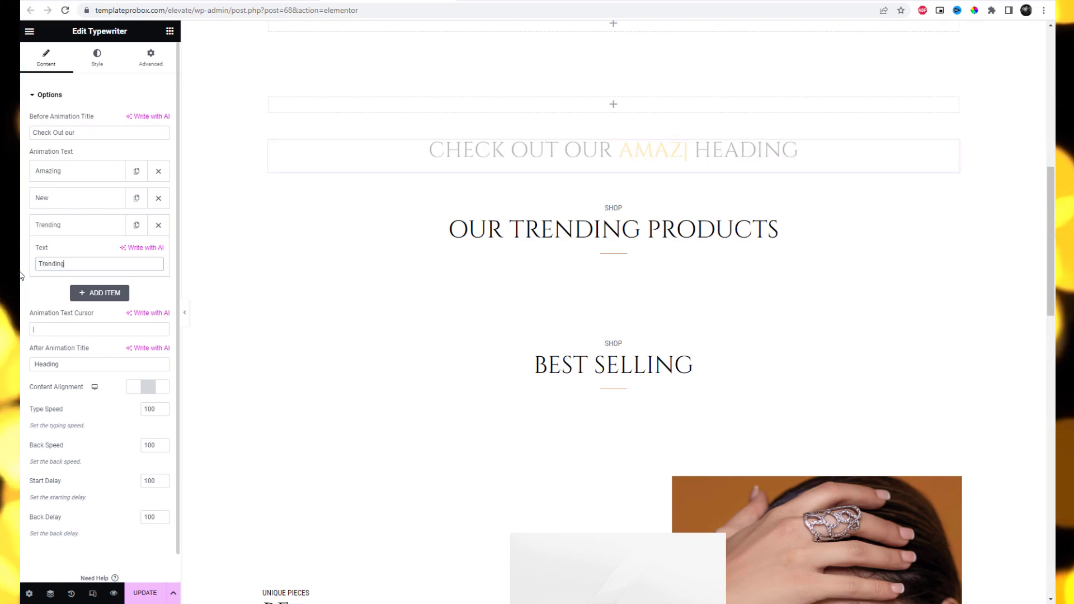
left_click(103, 227)
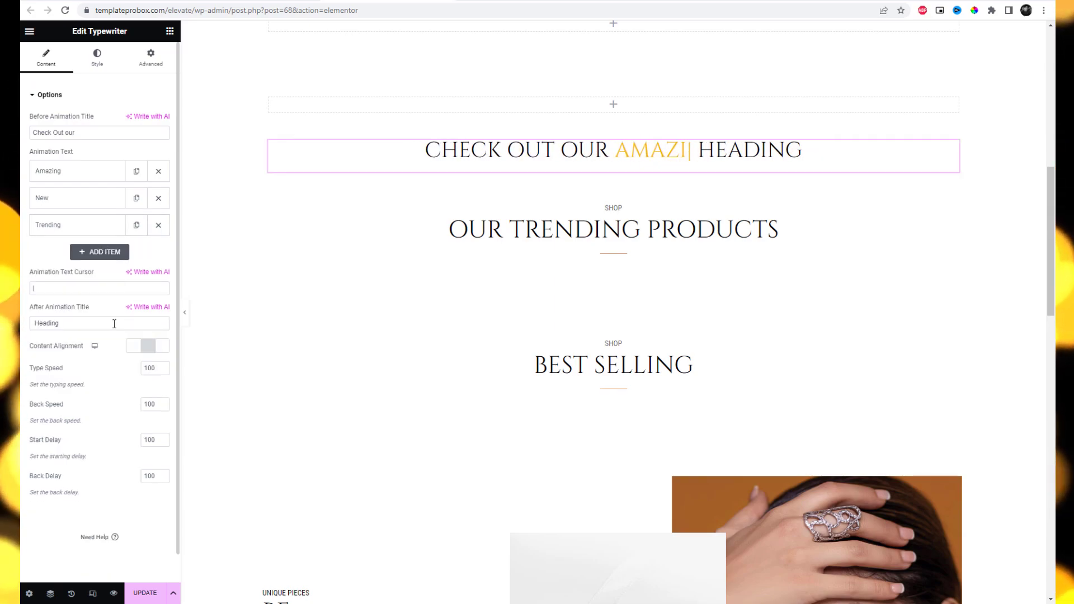
- Set the Typewriter's After Animation Title to "Products" and its content alignment to centre
type("Products")
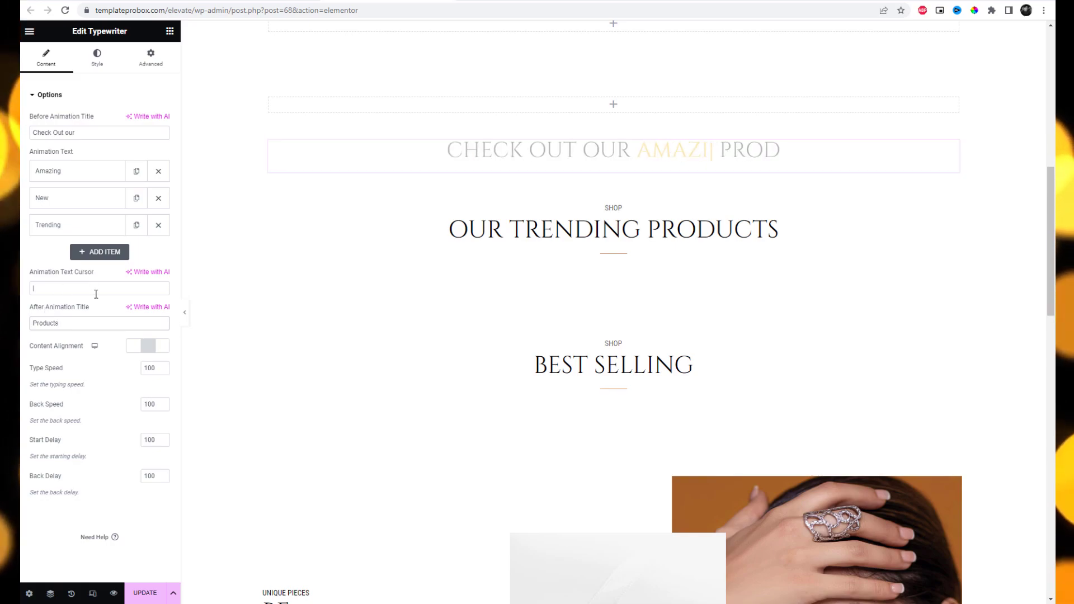
left_click(133, 346)
left_click(148, 346)
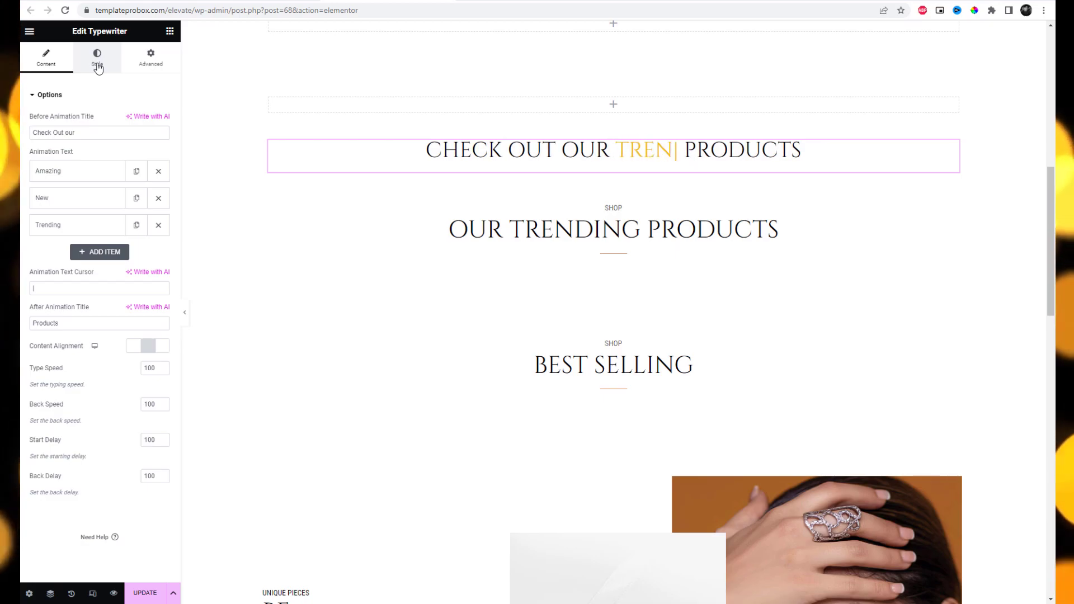
- Duplicate the divider under "Our Trending Products" and move the copy below the Typewriter heading
right_click(634, 256)
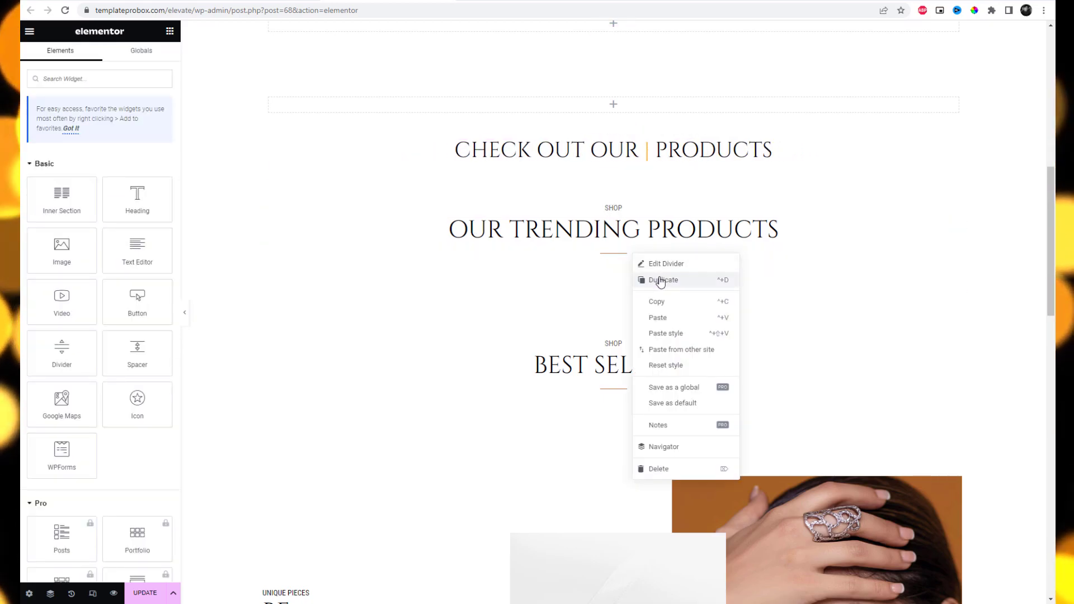
left_click(661, 279)
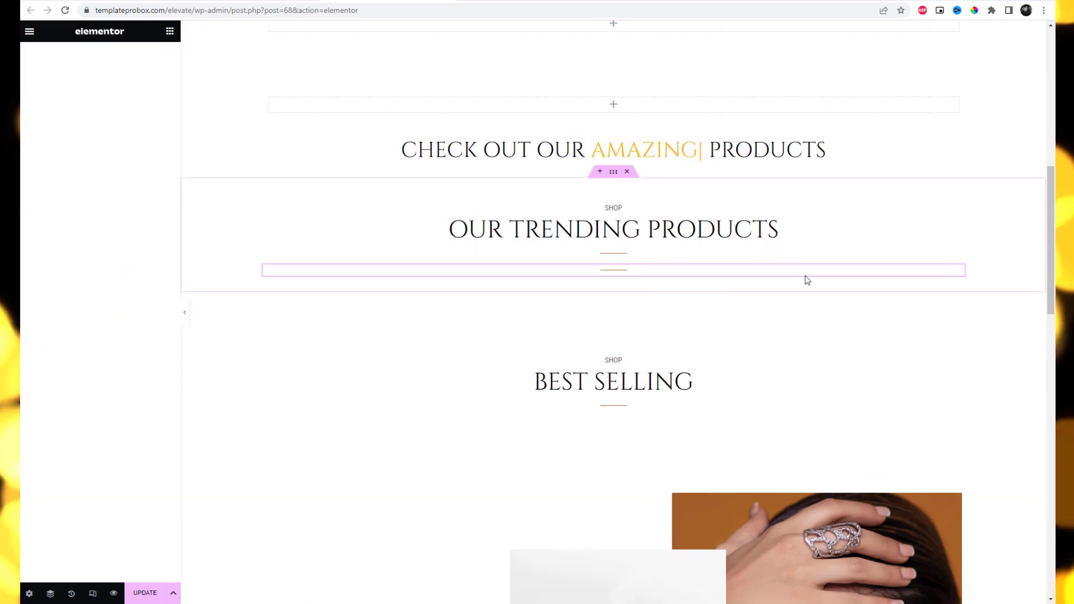
left_click_drag(806, 278, 817, 185)
- Set the Title Color of the "Check Out our" Typewriter heading to a dark grey
left_click(706, 155)
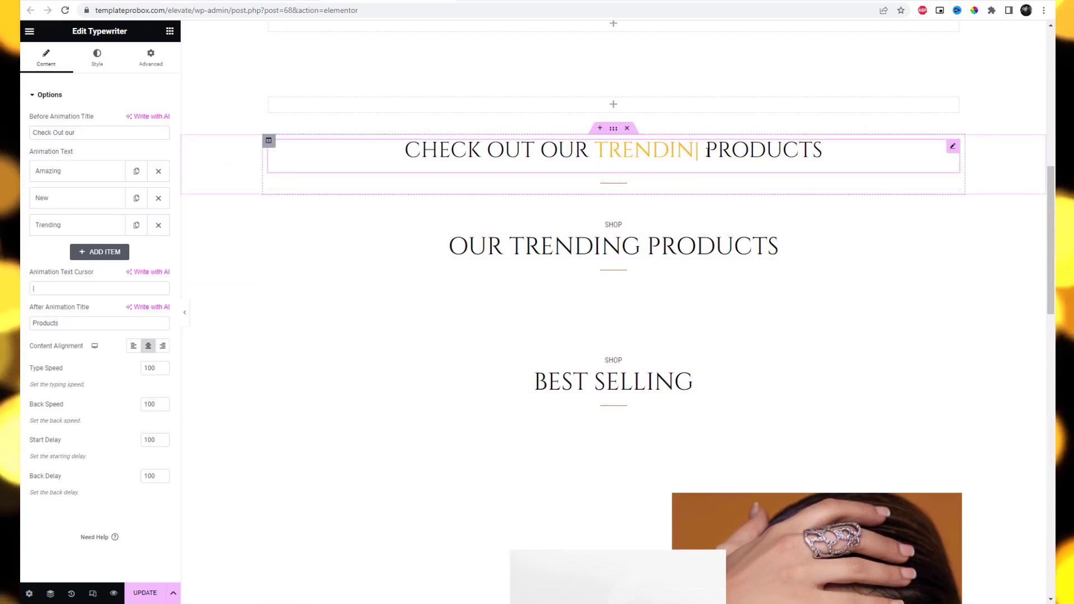
left_click(98, 61)
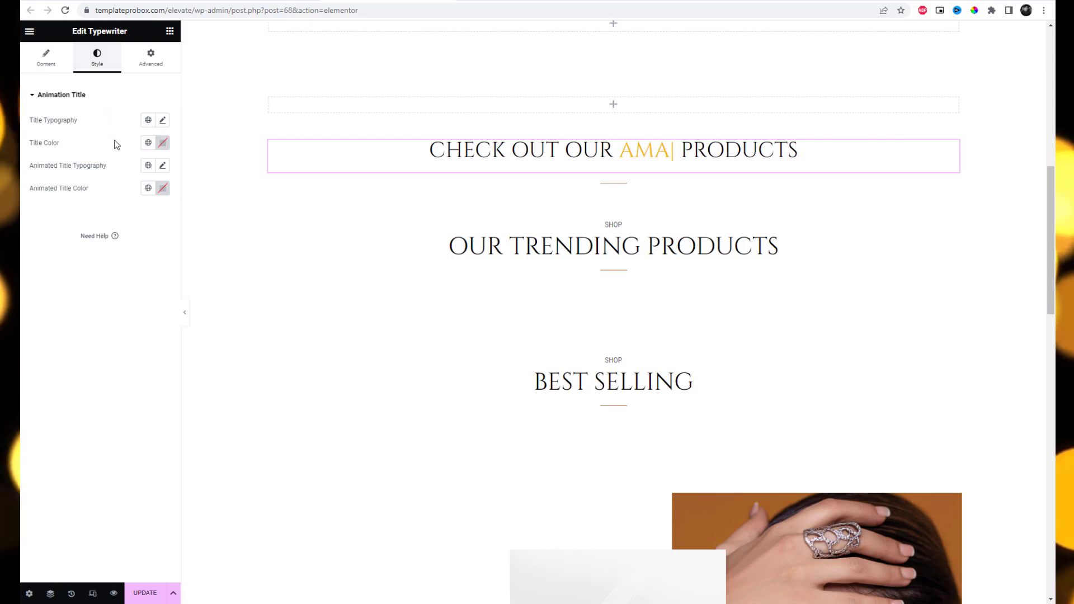
left_click(163, 144)
left_click(166, 235)
left_click(152, 196)
left_click(149, 223)
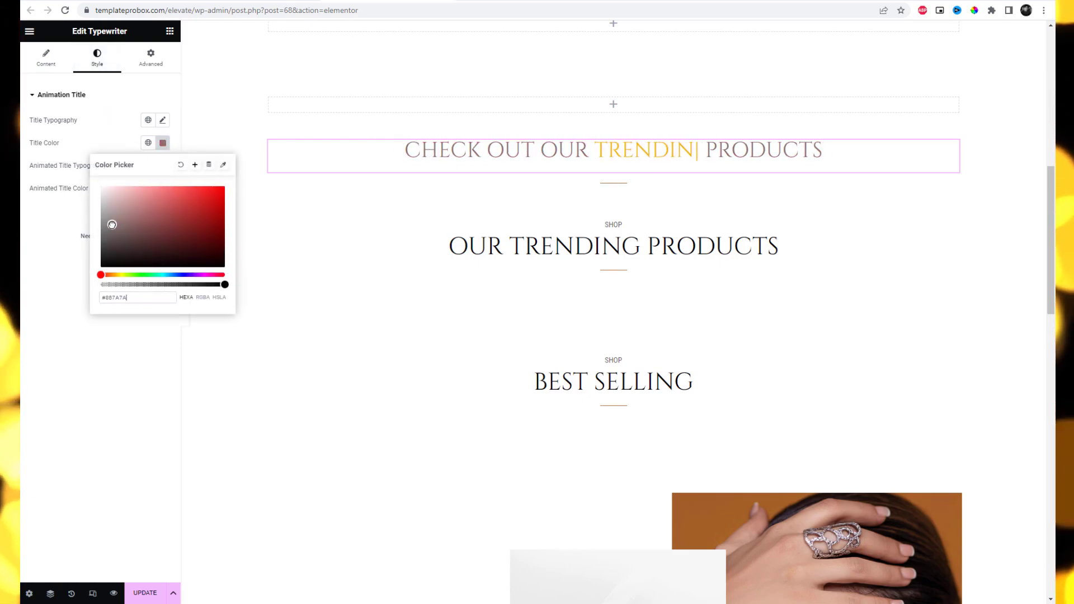
left_click_drag(116, 240, 107, 238)
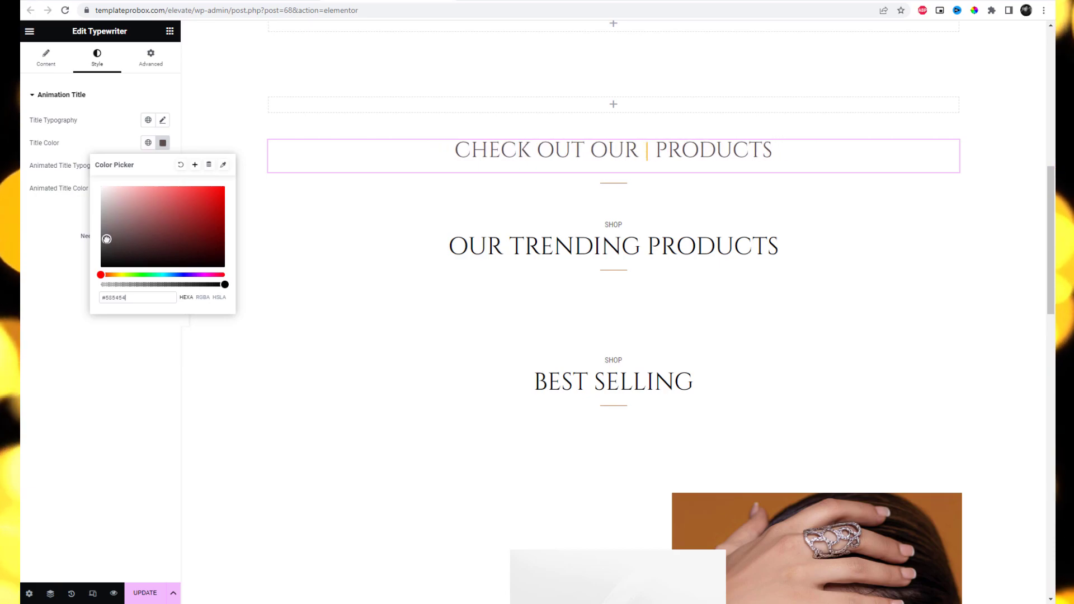
left_click(116, 123)
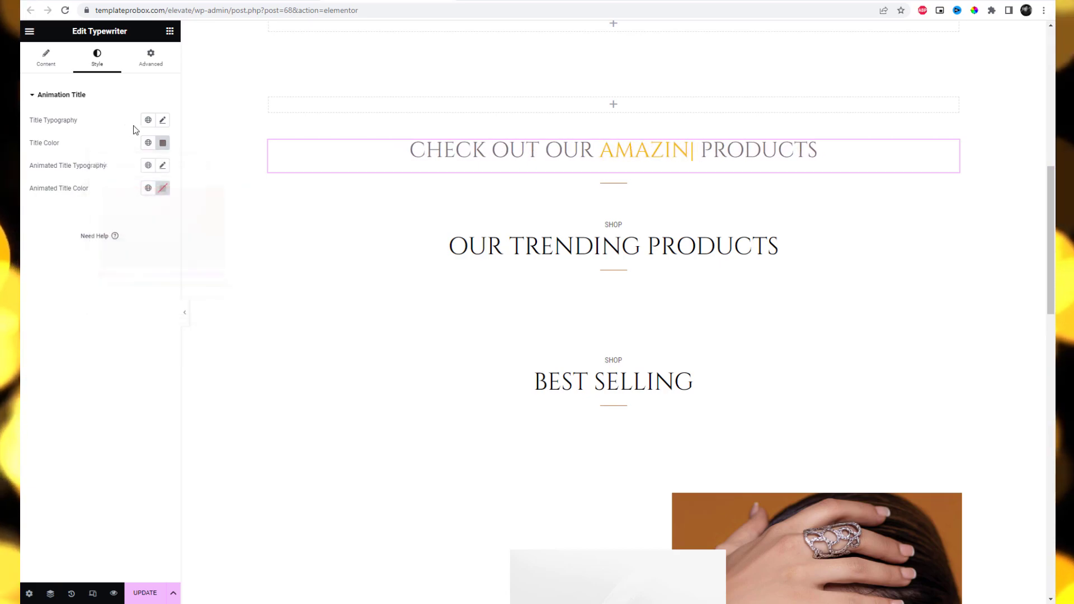
- Set the Typewriter's Title Typography size to 45 px, leaving the font family at Default
left_click(165, 122)
left_click(139, 173)
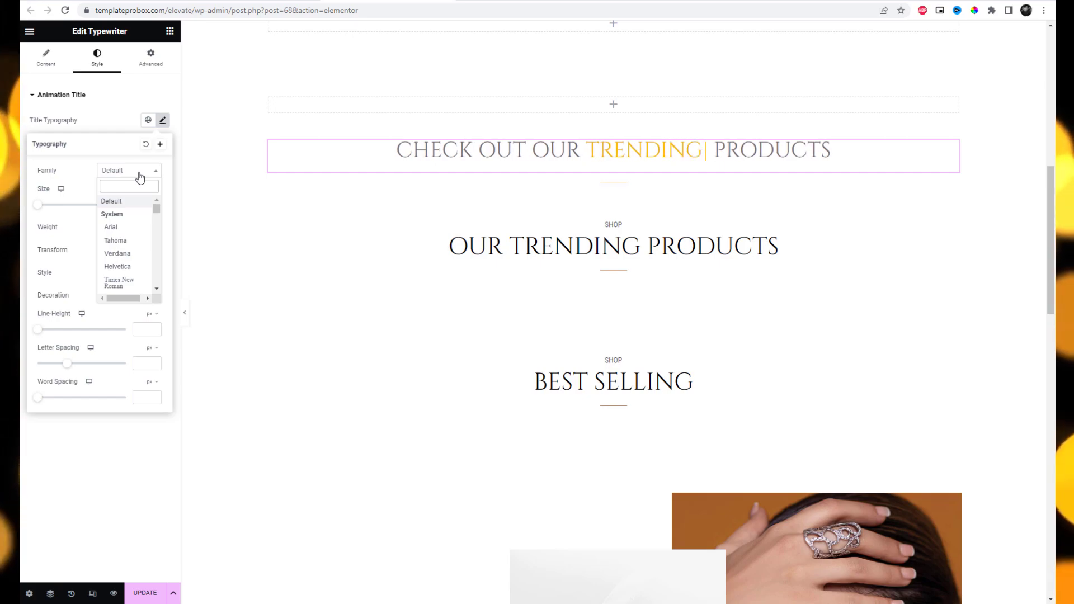
left_click(83, 196)
left_click_drag(41, 211, 60, 216)
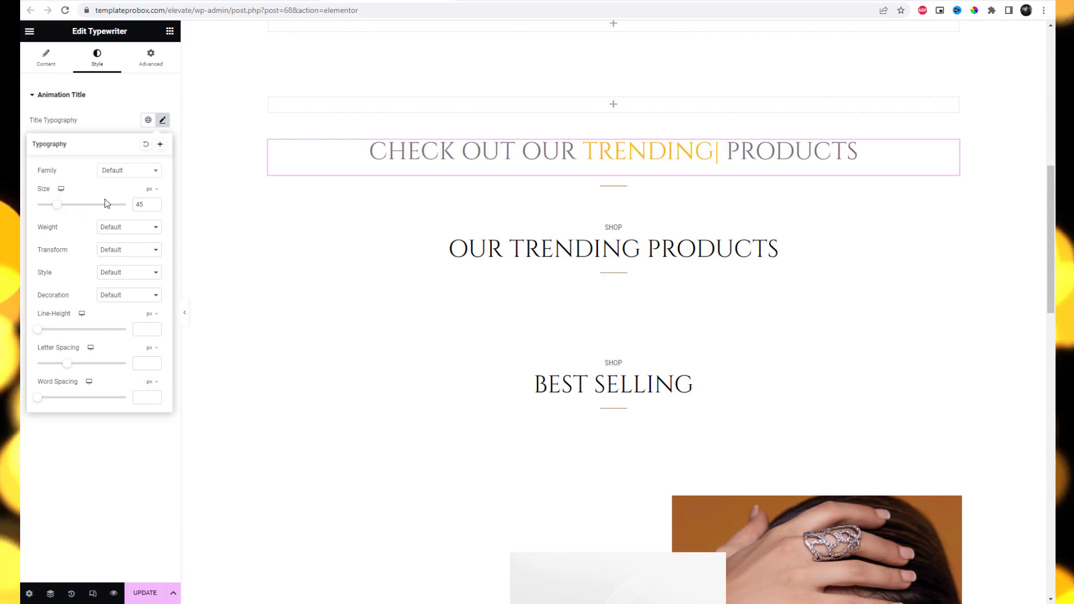
left_click(110, 117)
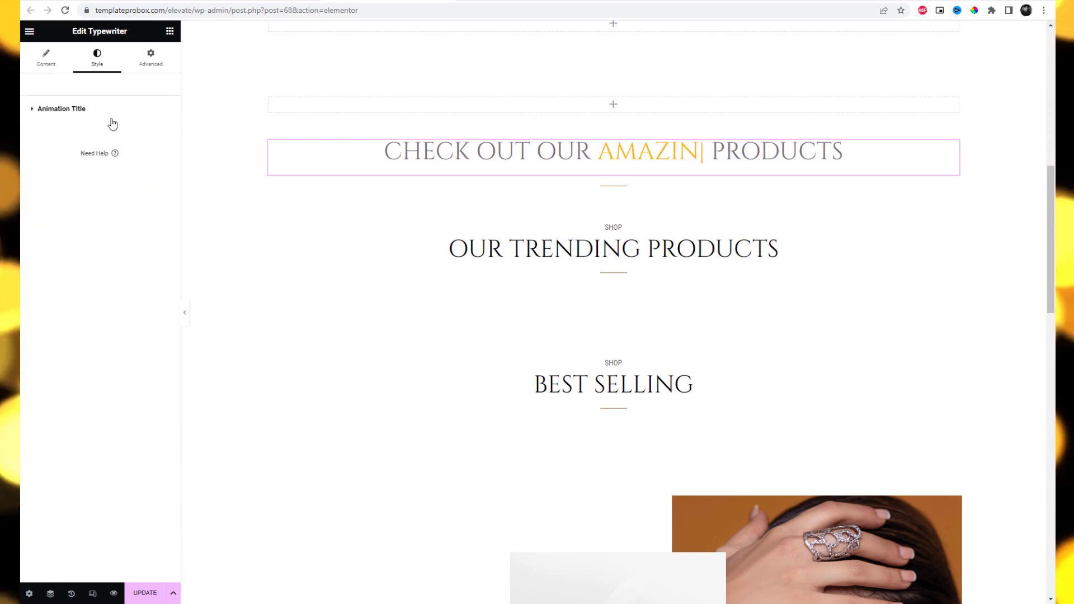
left_click(92, 114)
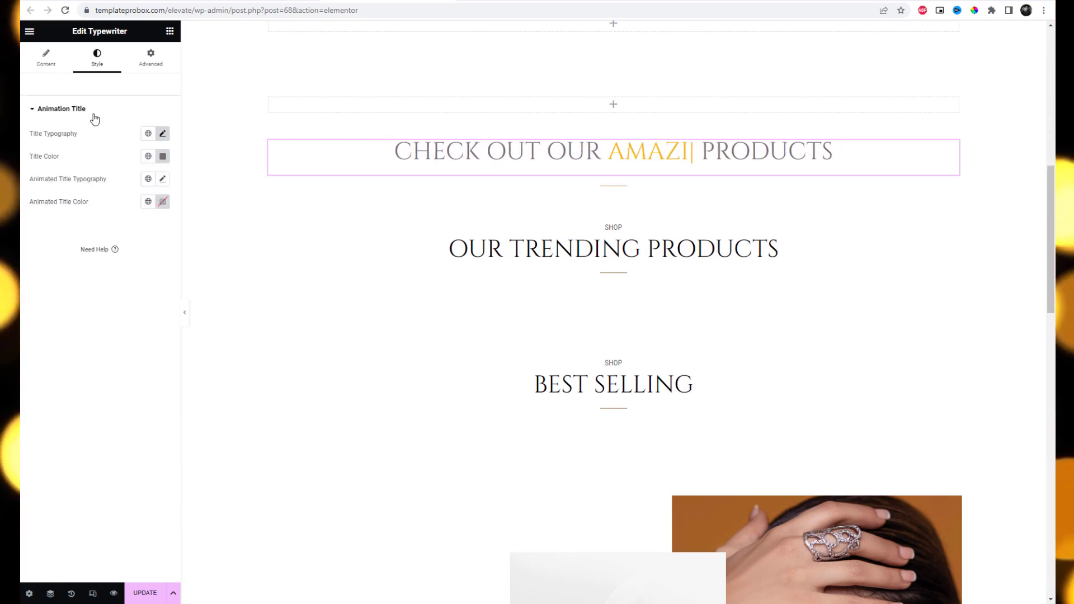
- Set the Typewriter's Animated Title Color to dark red and open the Animated Title Typography settings
left_click(162, 202)
mouse_move(202, 263)
left_mouse_down()
mouse_move(197, 238)
mouse_move(186, 276)
left_mouse_up()
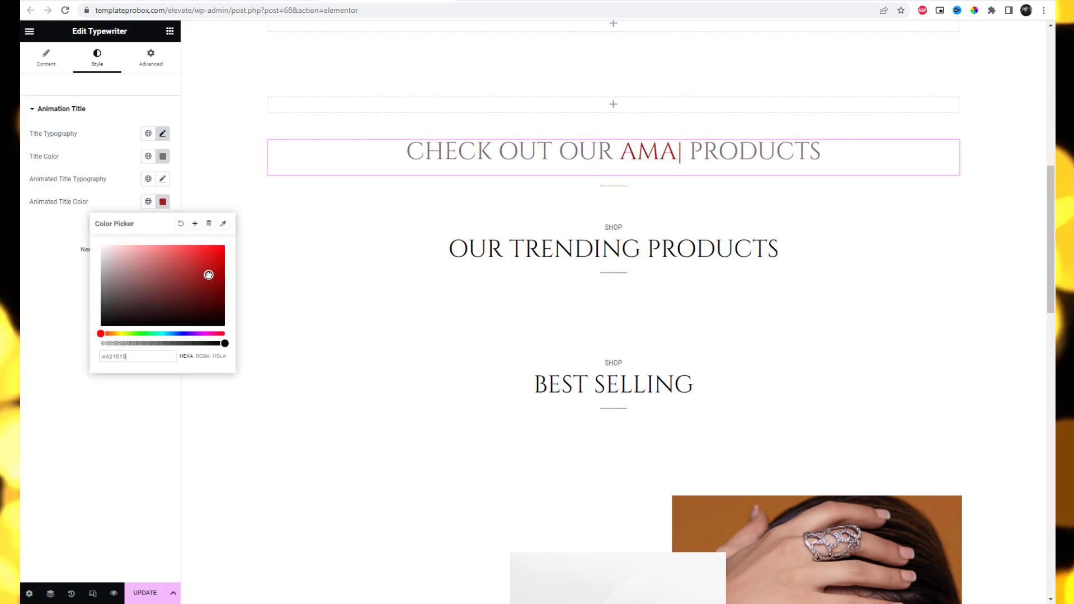
left_click(123, 194)
left_click(162, 179)
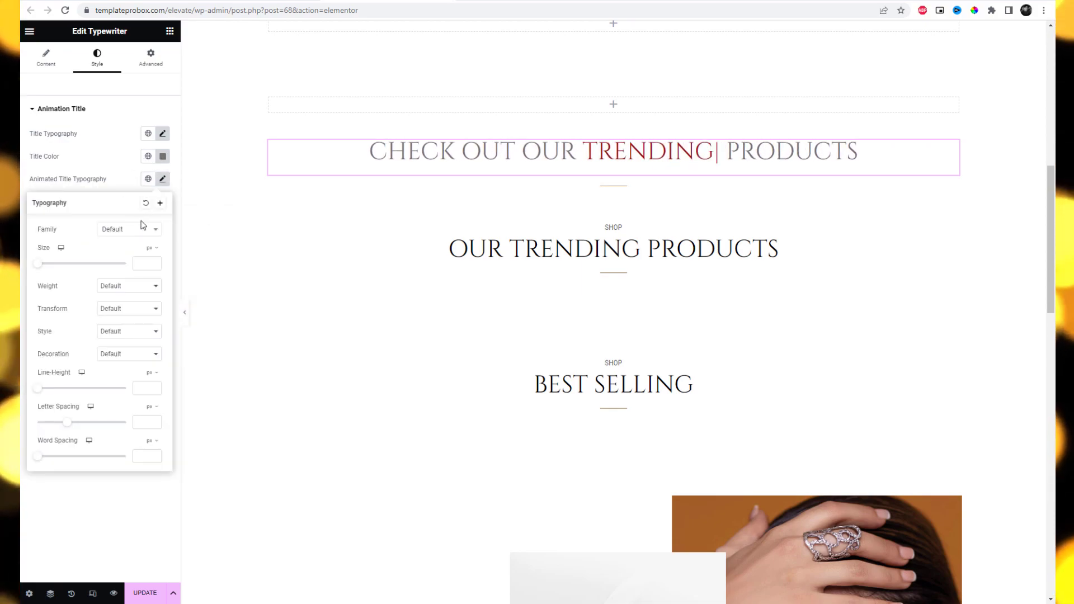
- Try the Trebuchet MS font family for the animated title
left_click(113, 231)
scroll(130, 317, "down", 3)
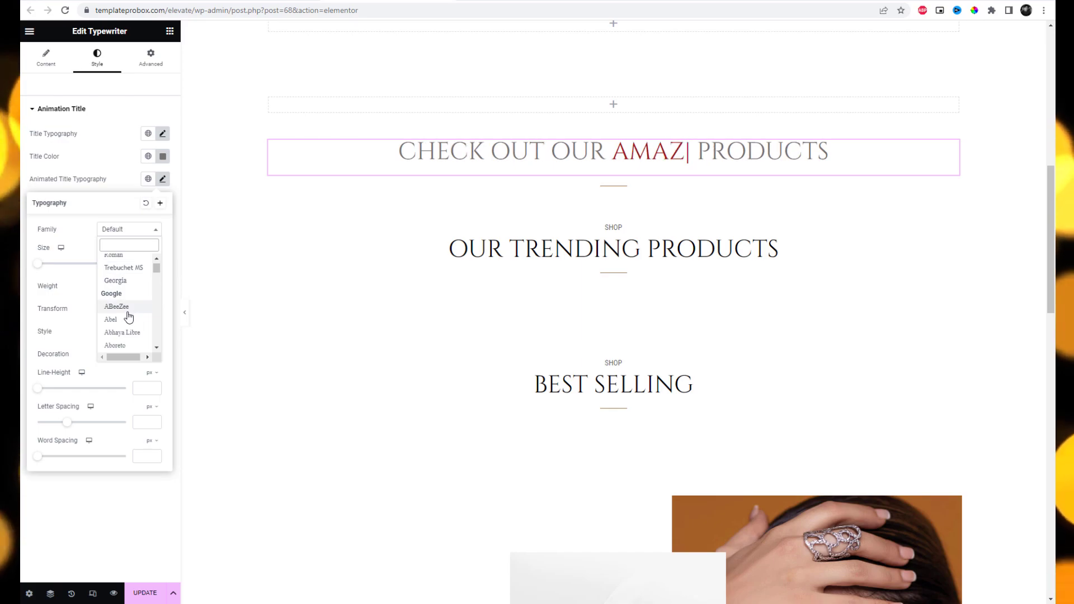
left_click(128, 269)
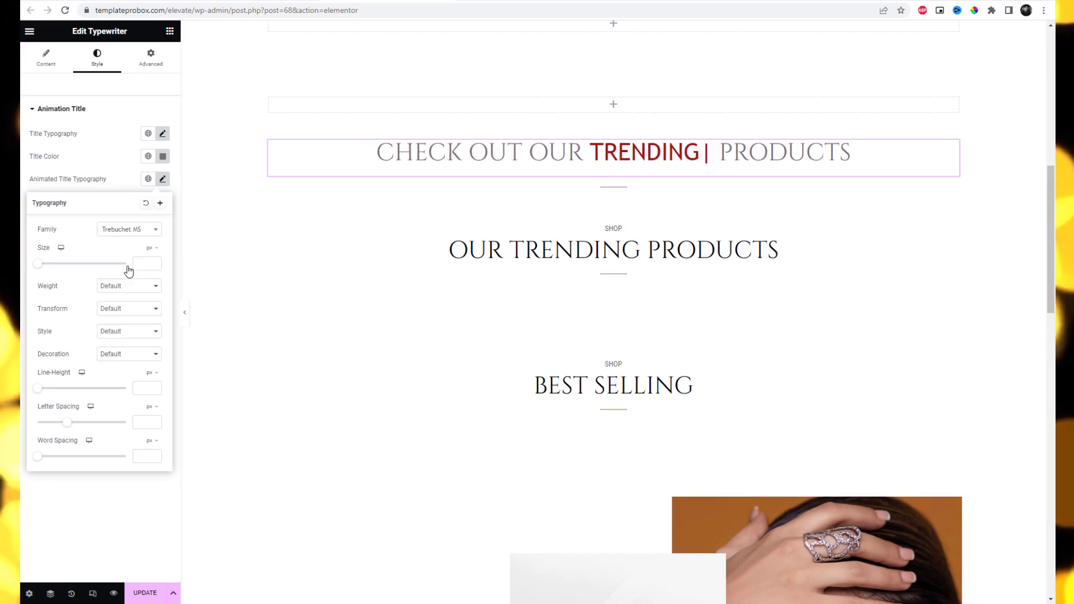
- Find the Open Sans fonts and try Open Sans Hebrew as the animated title's font family
left_click(140, 229)
scroll(126, 302, "down", 5)
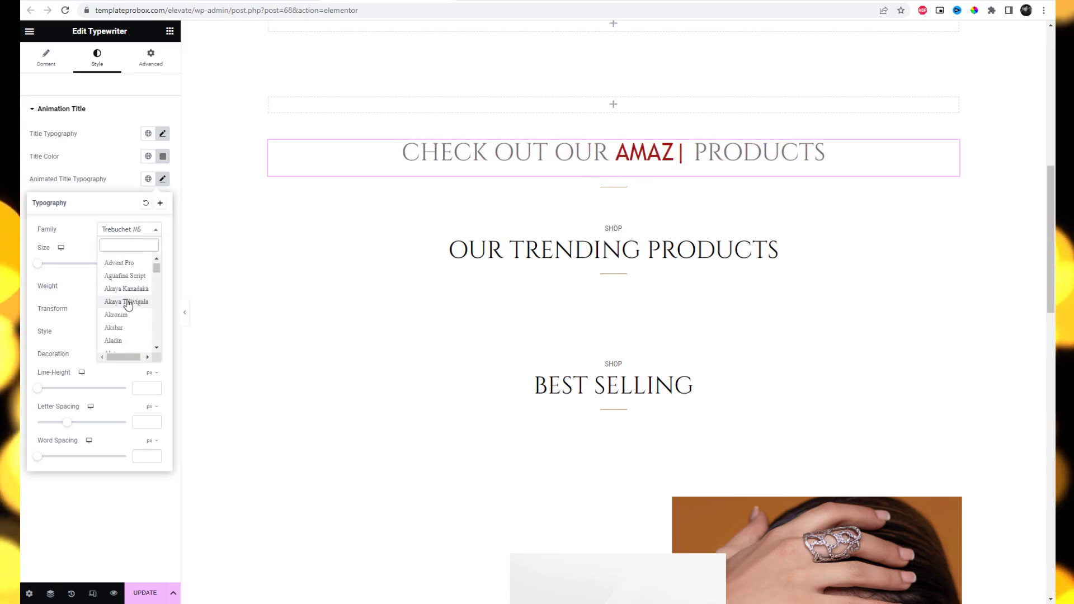
scroll(125, 294, "down", 3)
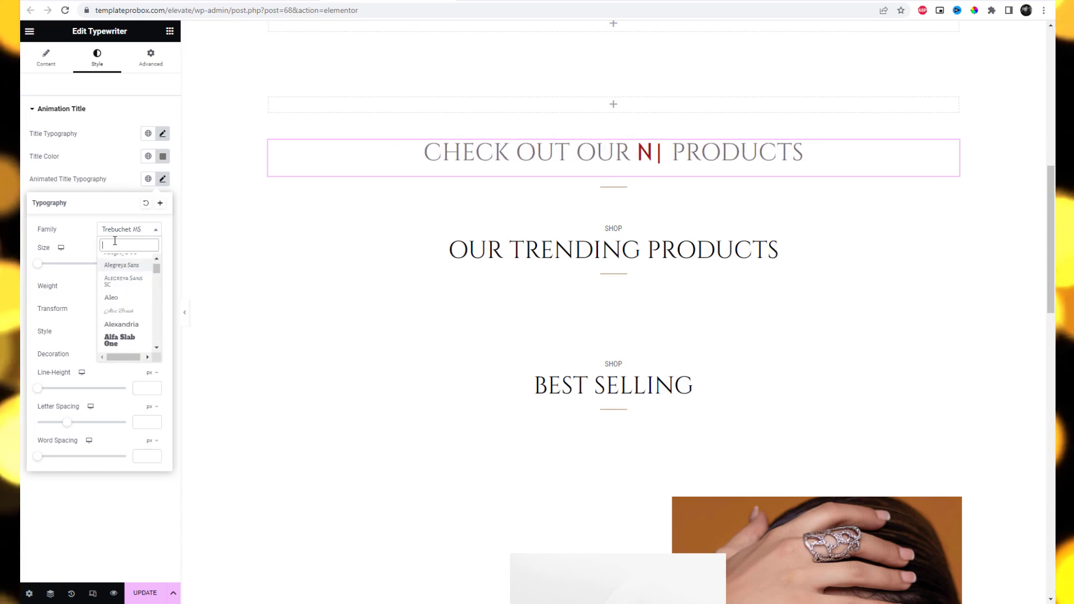
type("Open")
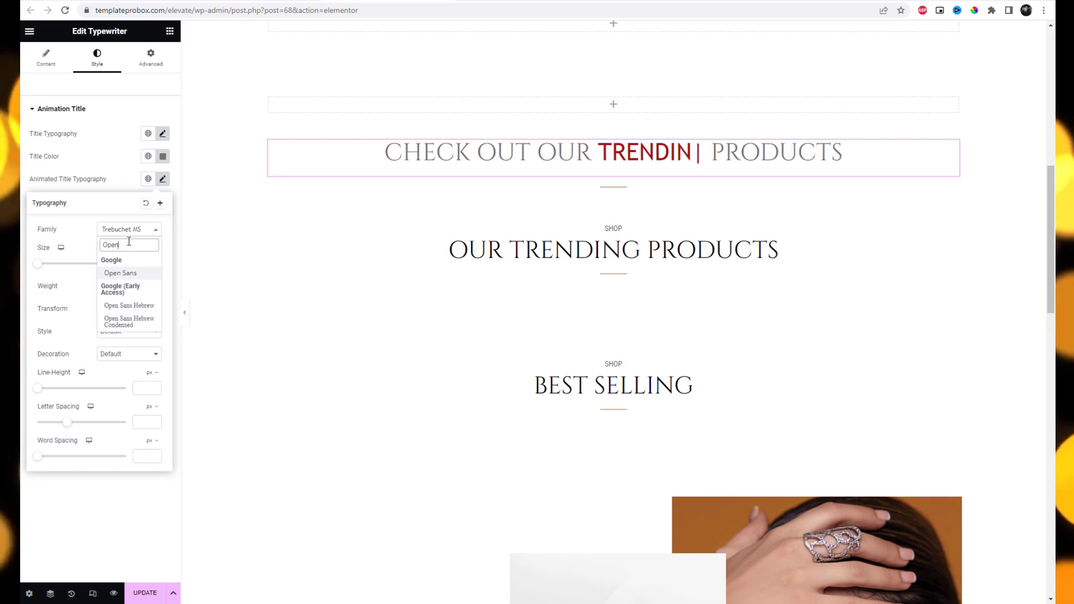
left_click(136, 306)
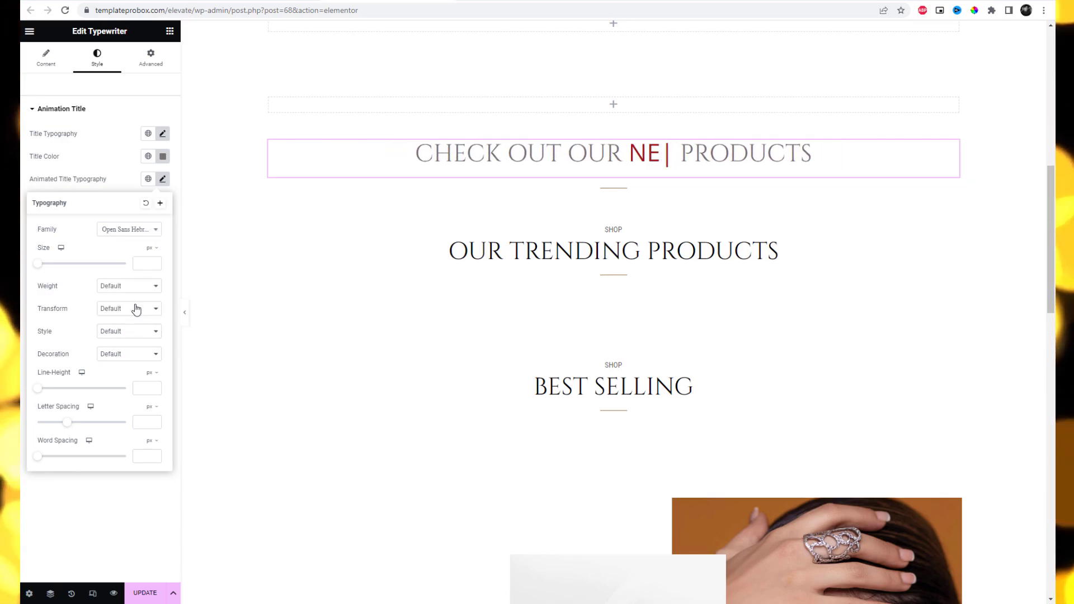
- Return the animated title's font family to Default
left_click(130, 233)
scroll(132, 285, "up", 10)
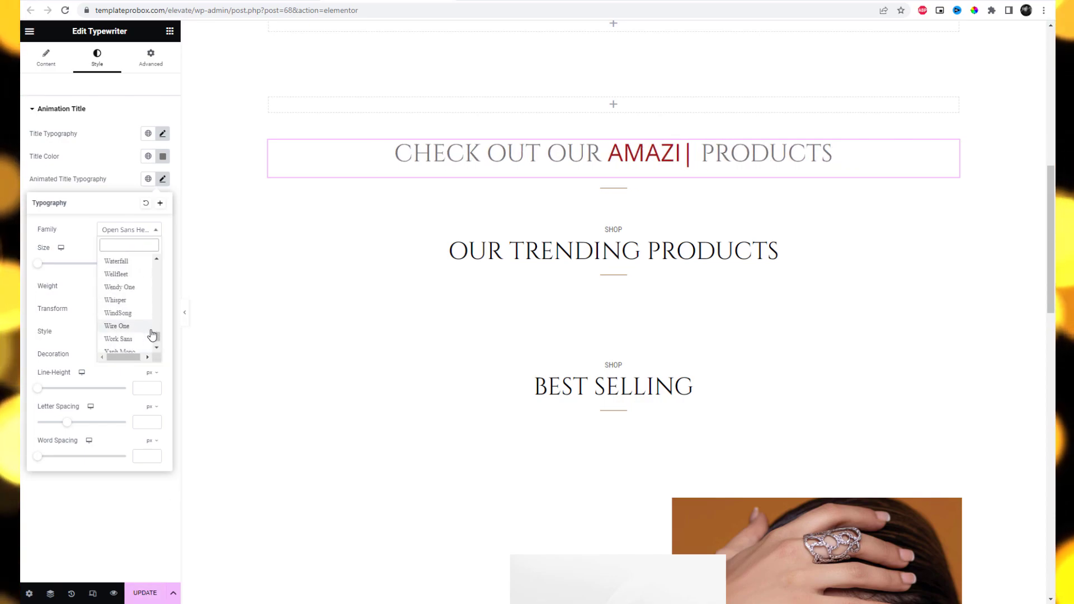
left_click_drag(156, 340, 153, 255)
left_click(136, 261)
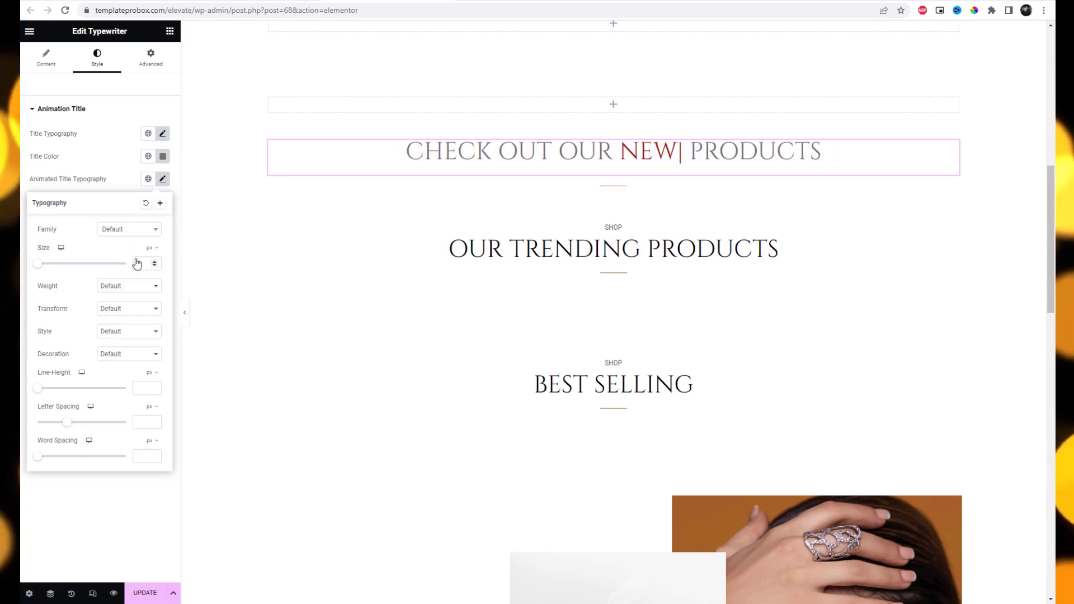
- Set the animated title's text transform to Uppercase
left_click(129, 332)
left_click(124, 338)
left_click(127, 315)
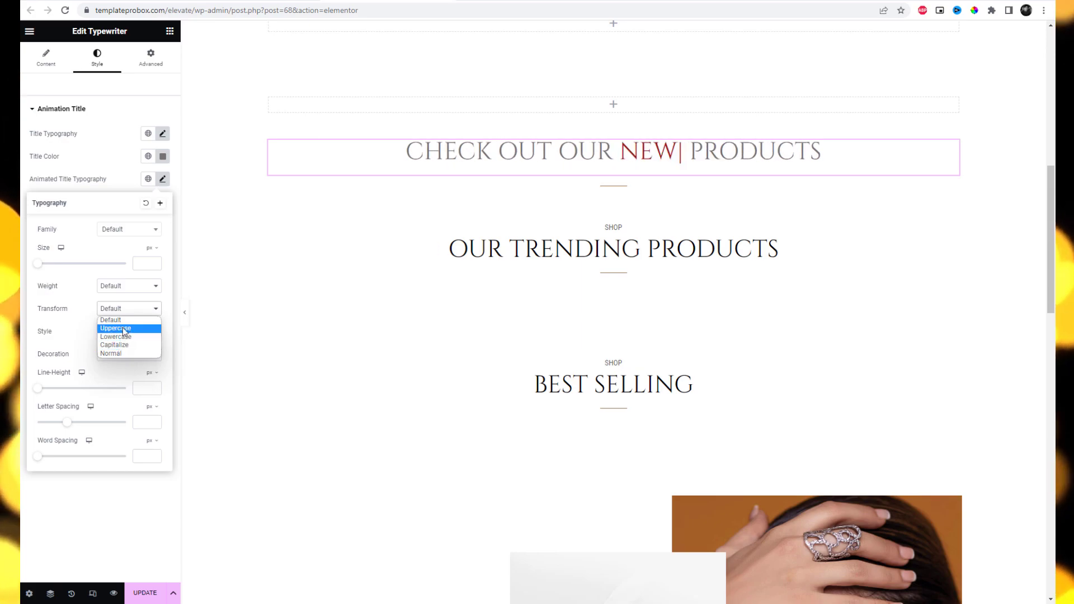
left_click(116, 328)
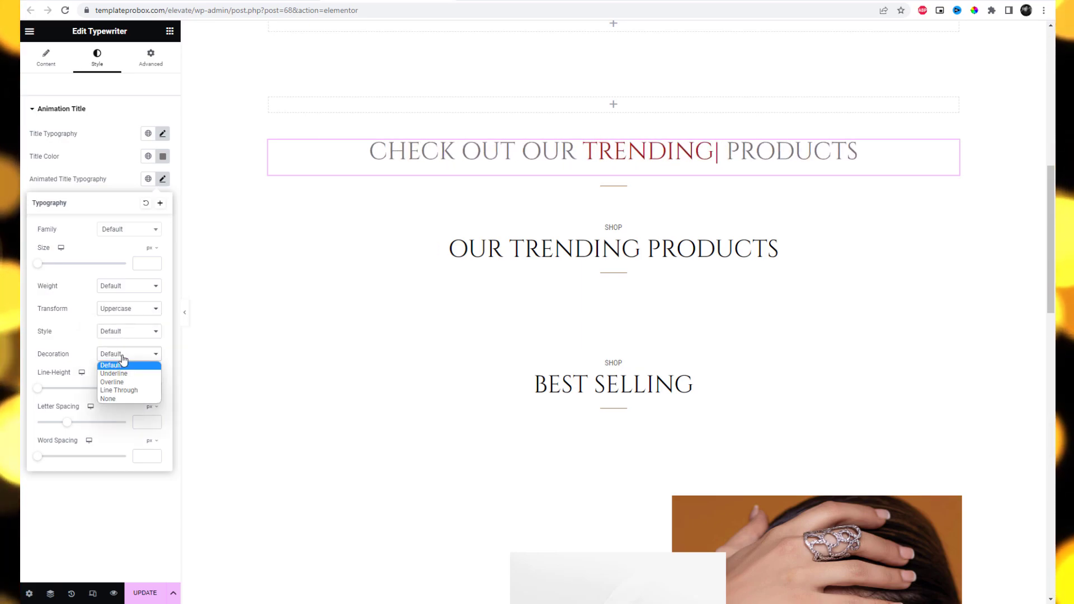
- Try the Underline and Overline decorations on the animated title
left_click(123, 356)
left_click(121, 358)
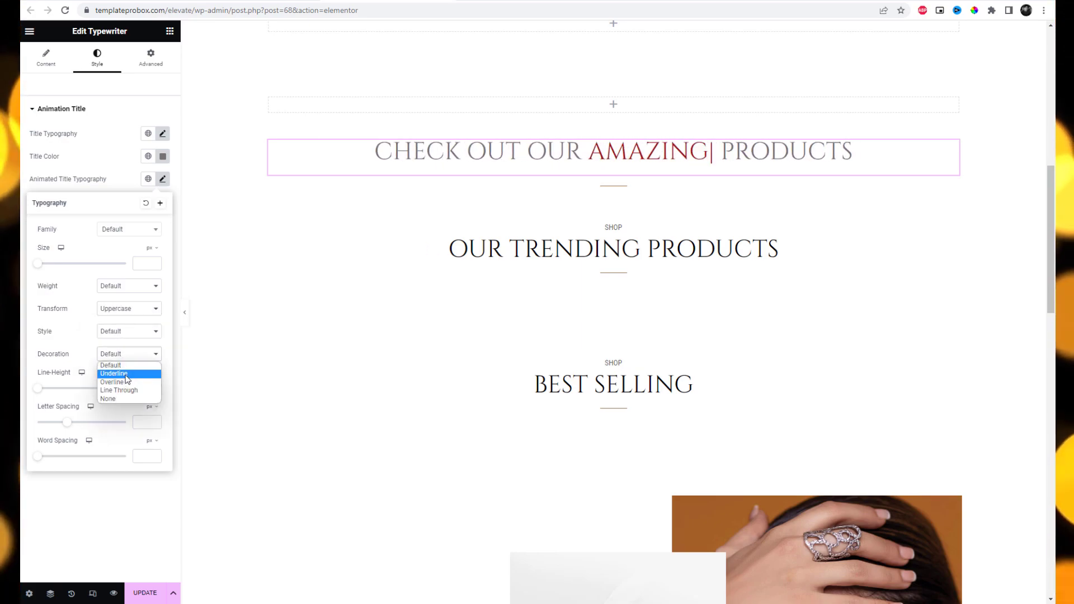
left_click(128, 359)
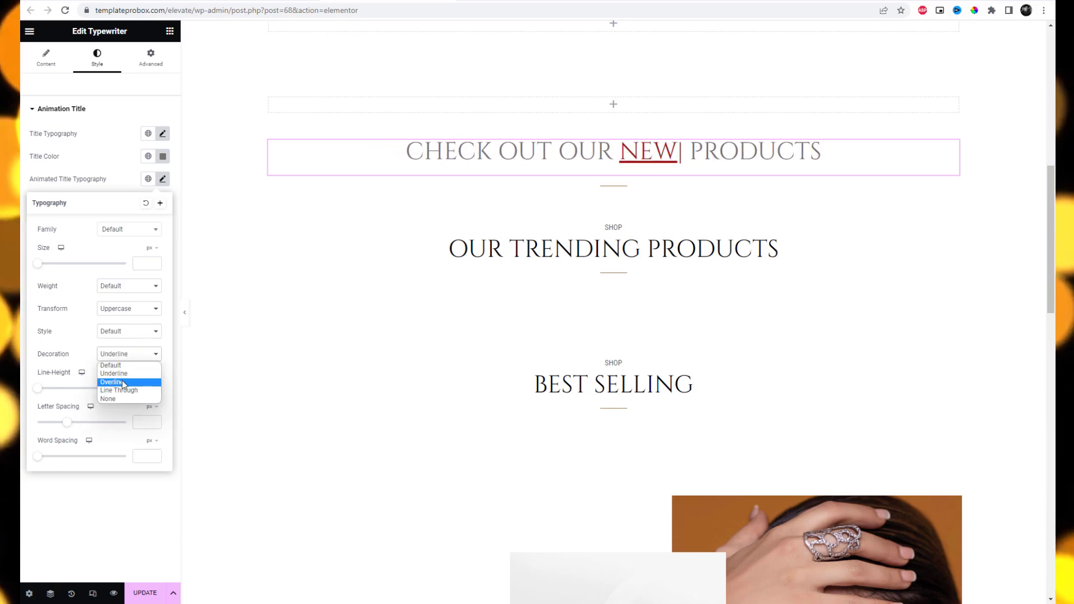
left_click(122, 382)
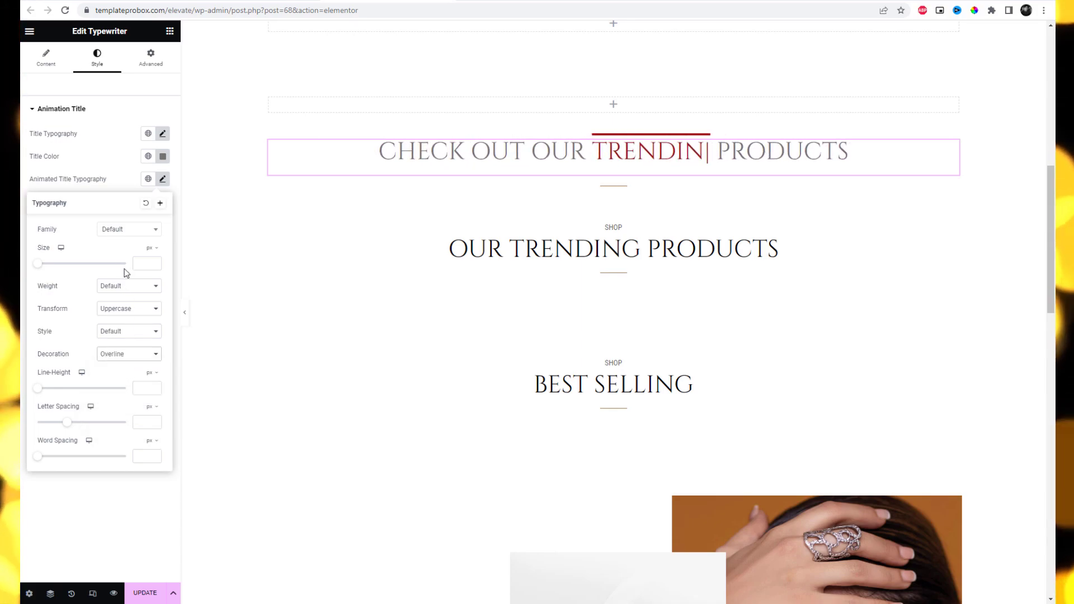
- Set the animated title's weight to 600 (Semi Bold) and its decoration to Default
left_click(128, 288)
left_click(132, 339)
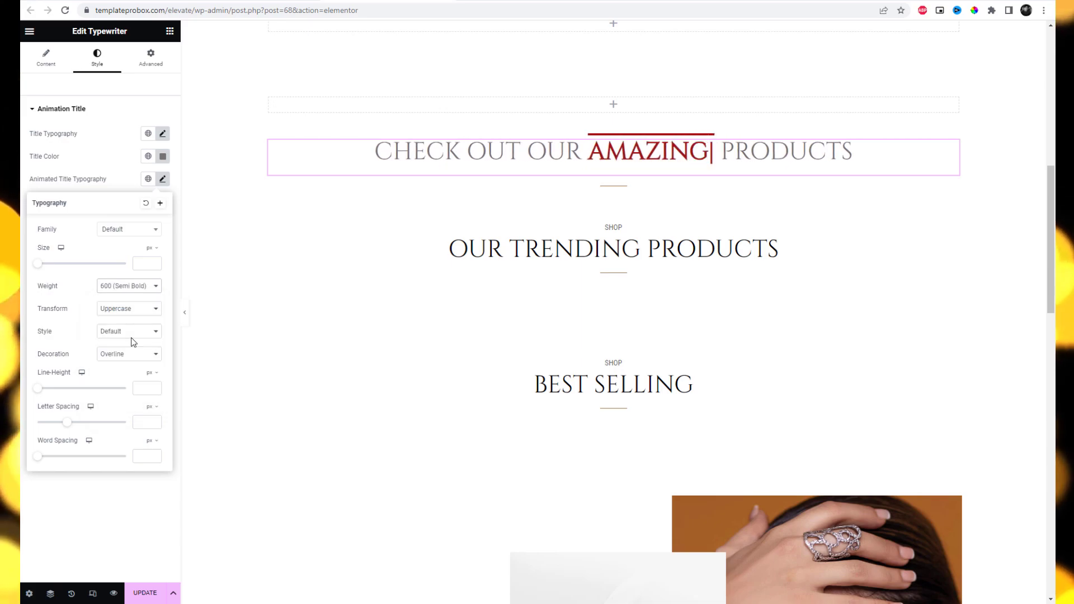
left_click(132, 359)
left_click(120, 364)
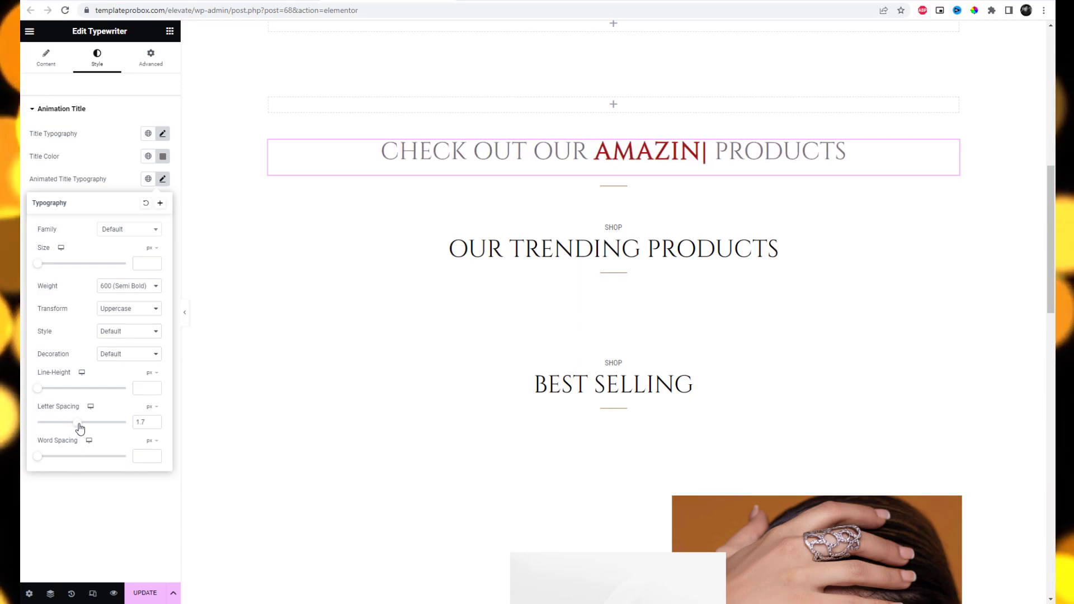
- Update the page and view the live home page at templateprobox.com/elevate/ down to the Typewriter heading
left_click(136, 594)
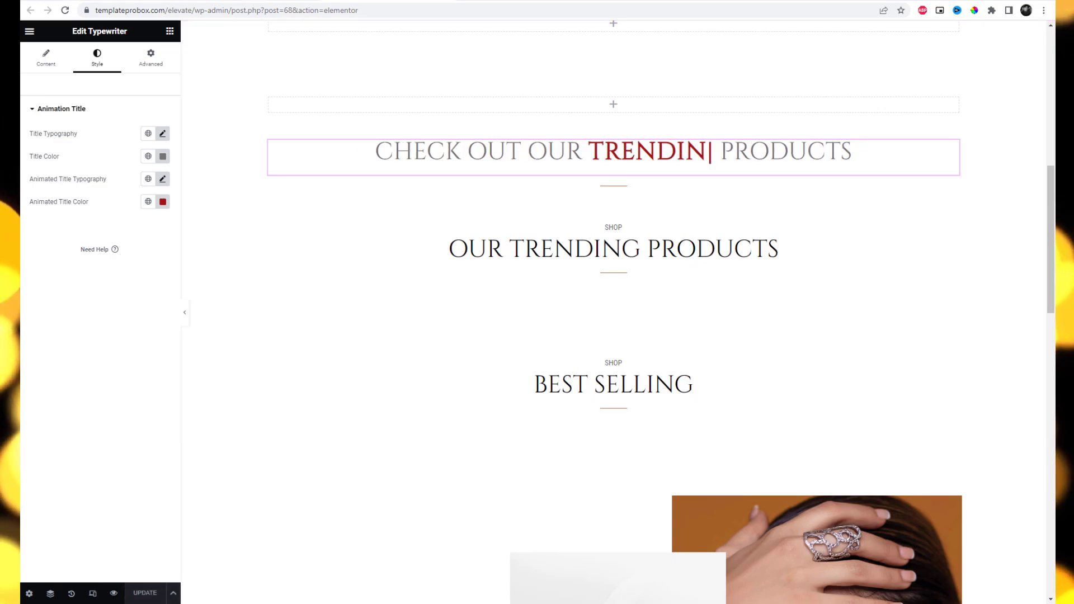
left_click(187, 1)
left_click(226, 10)
key("Return")
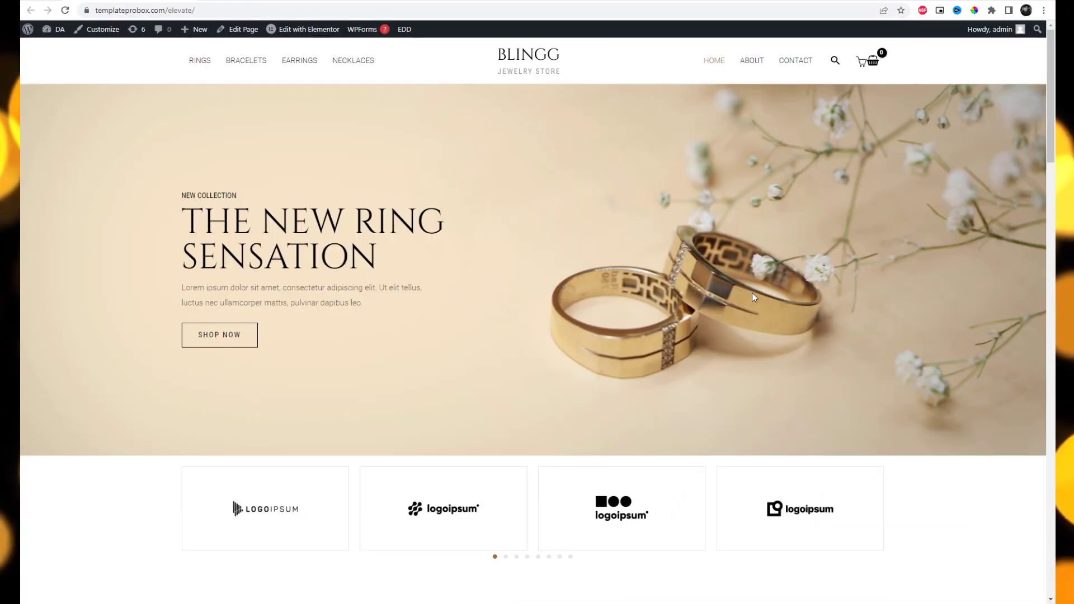
scroll(752, 294, "down", 8)
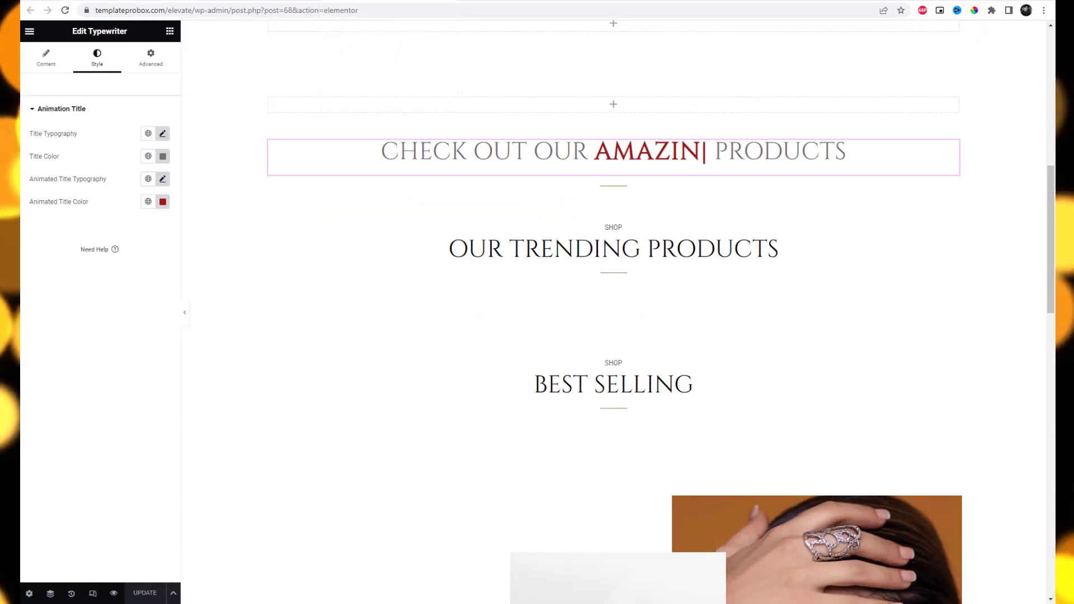
- Set the Typewriter's Type Speed to 300 and its Back Speed to 350
left_click(46, 59)
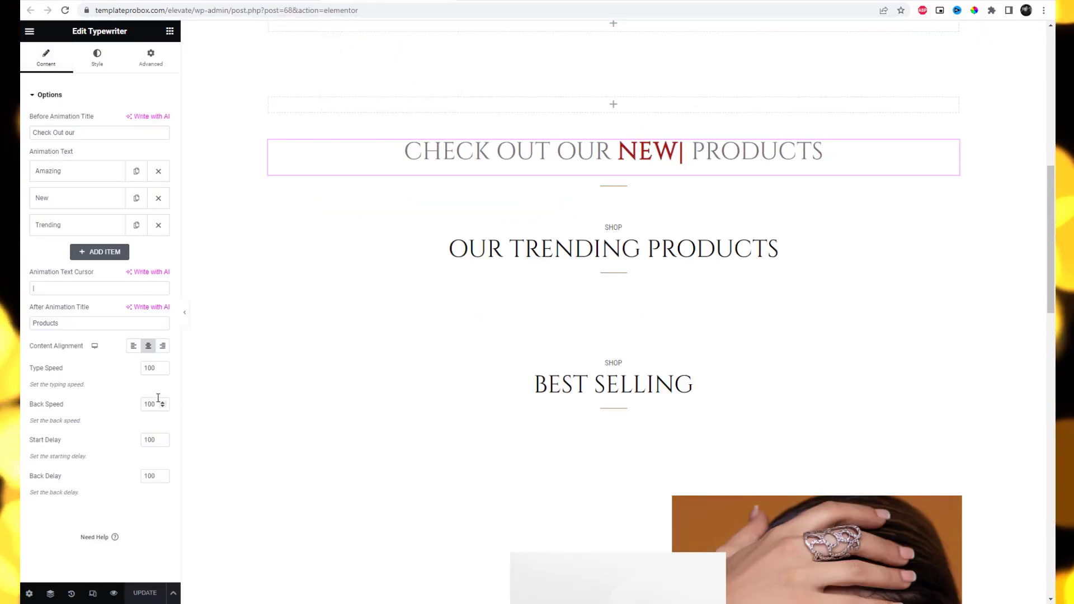
double_click(152, 367)
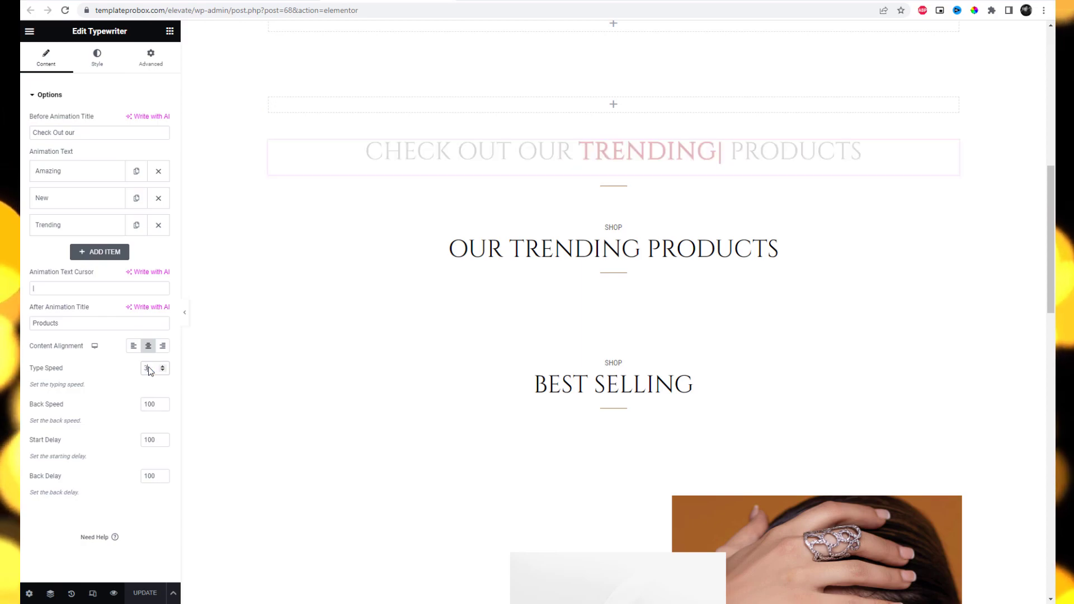
type("300")
double_click(149, 404)
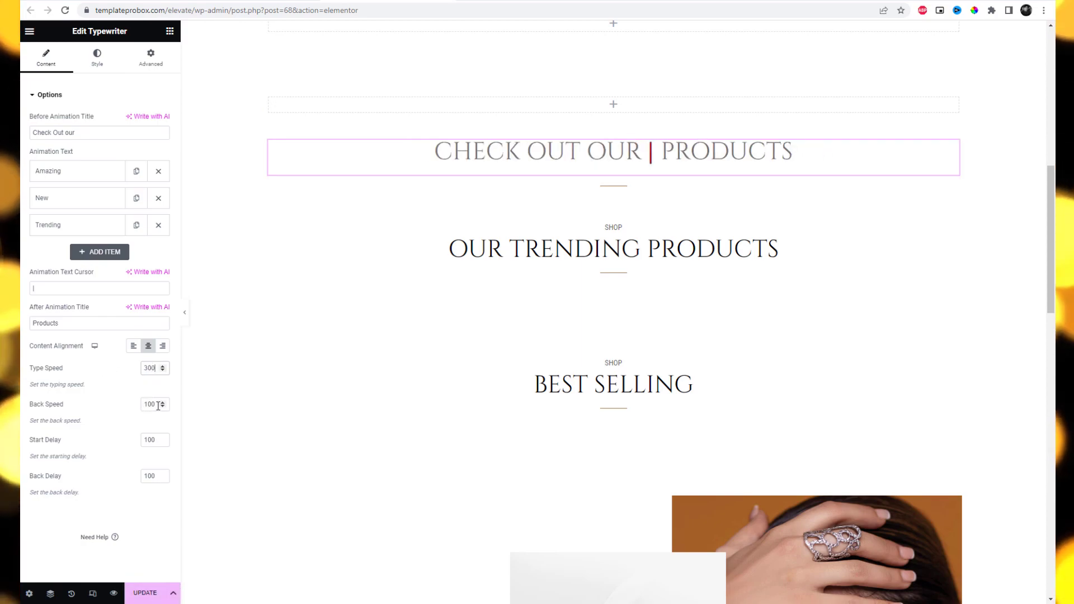
type("350")
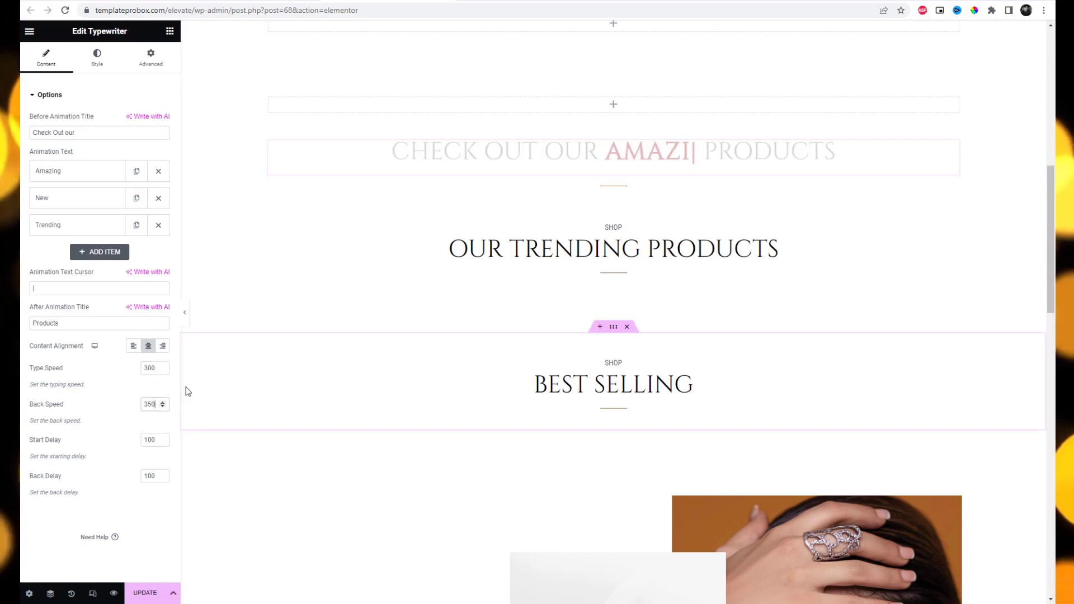
- Set the Typewriter's Start Delay to 150
left_click(119, 420)
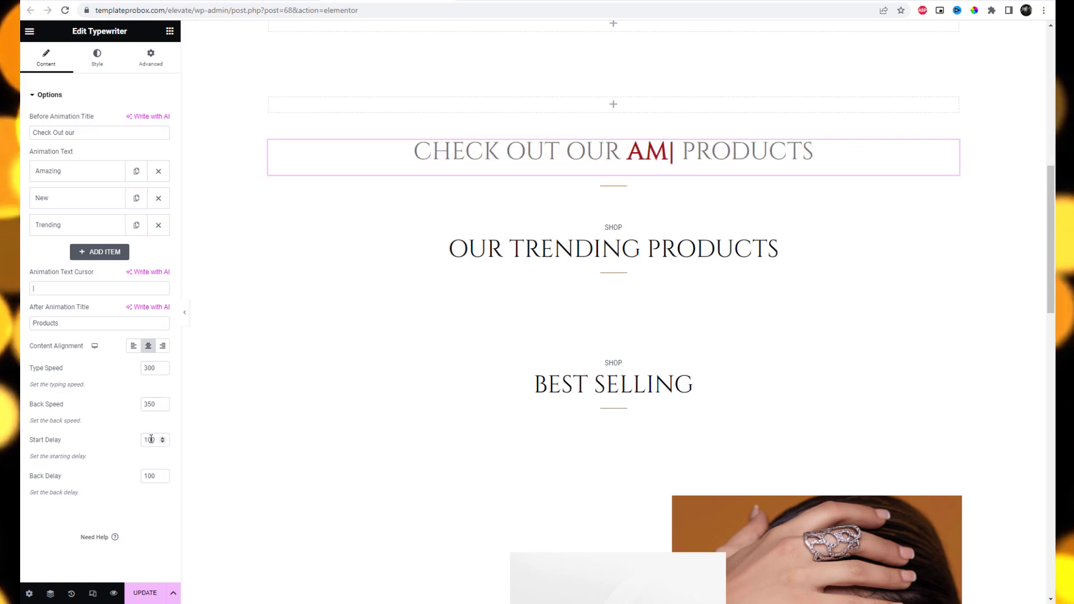
left_click_drag(147, 441, 190, 442)
type("50")
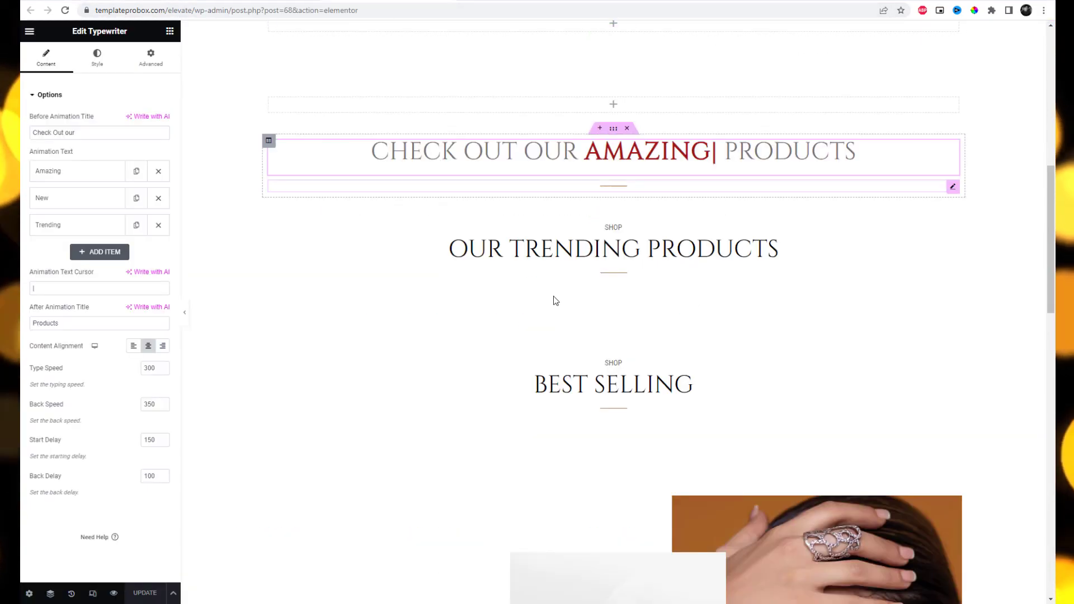
- Delete the old "Our Trending Products" heading section below the animated heading and update the page
left_click(627, 192)
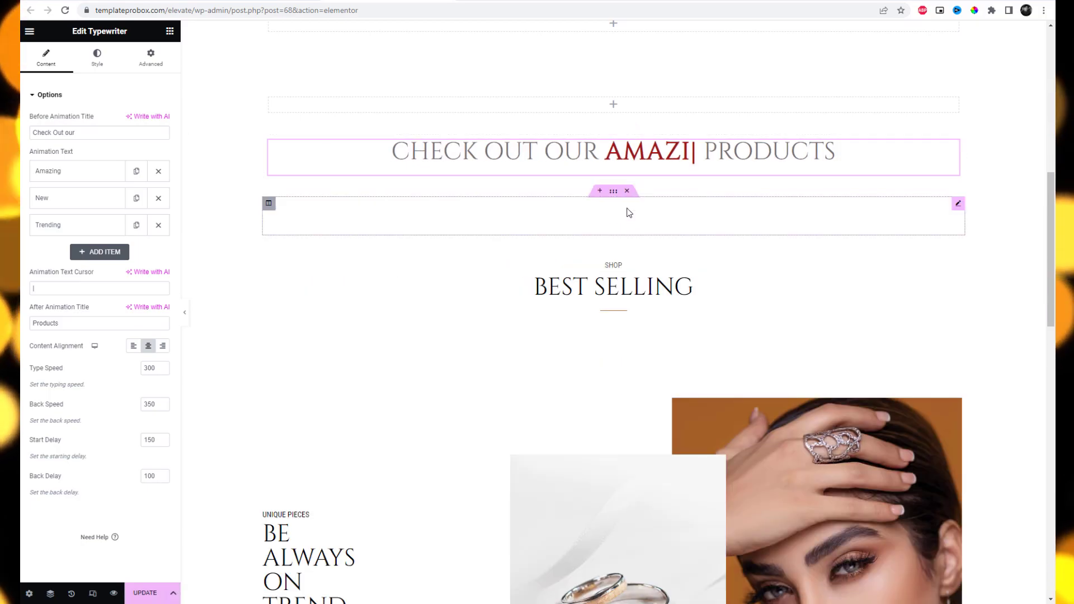
left_click(155, 594)
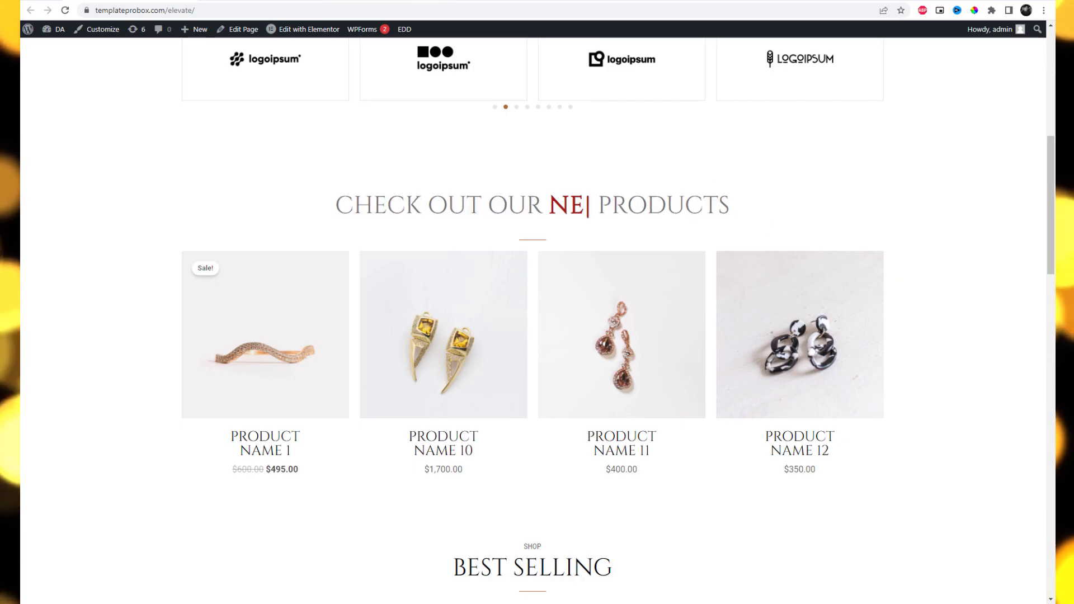
- Set the Typewriter's Type Speed and Back Speed both to 200, and reload the live home page to check the animation
left_click(358, 0)
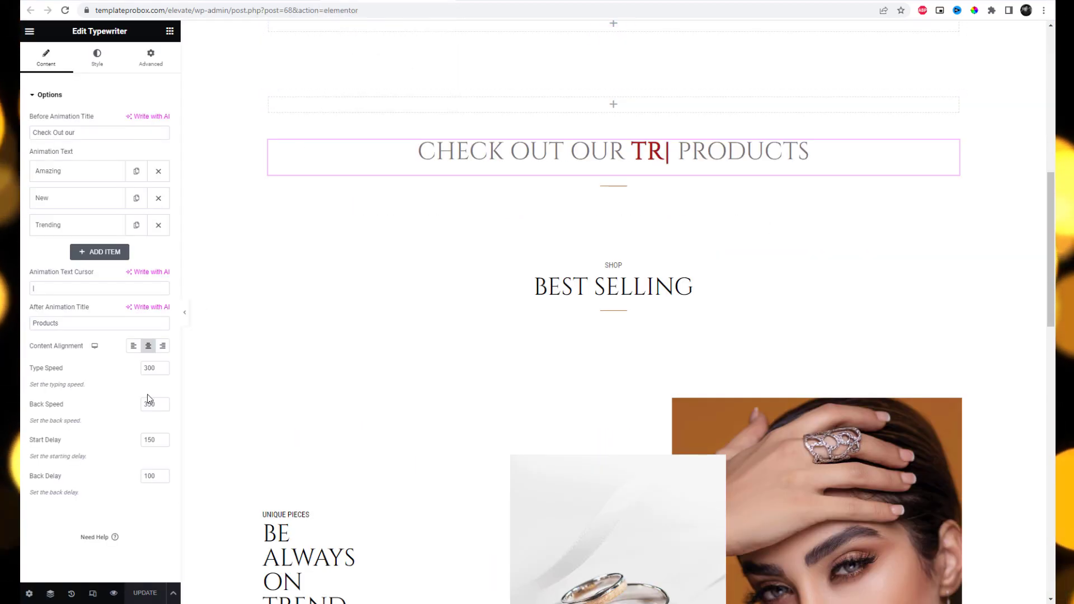
double_click(151, 366)
type("200")
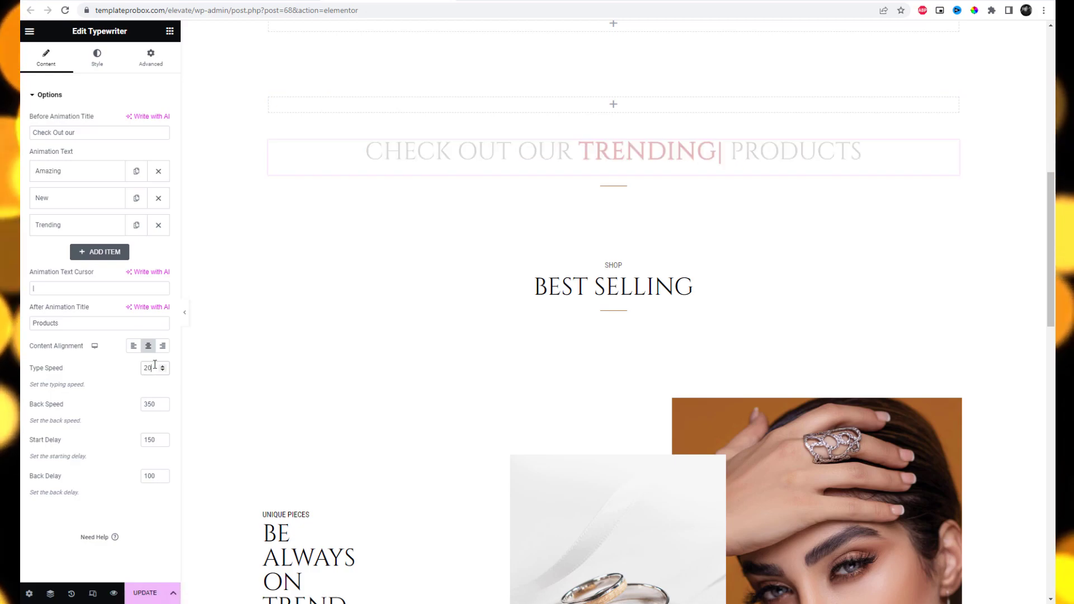
double_click(151, 403)
type("200")
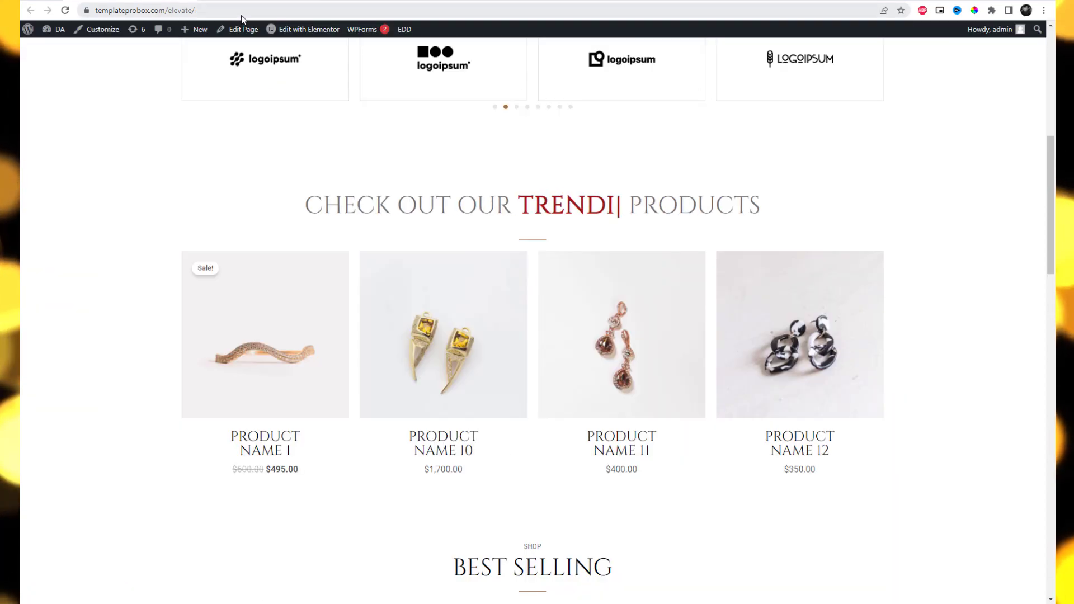
left_click(250, 10)
key("Return")
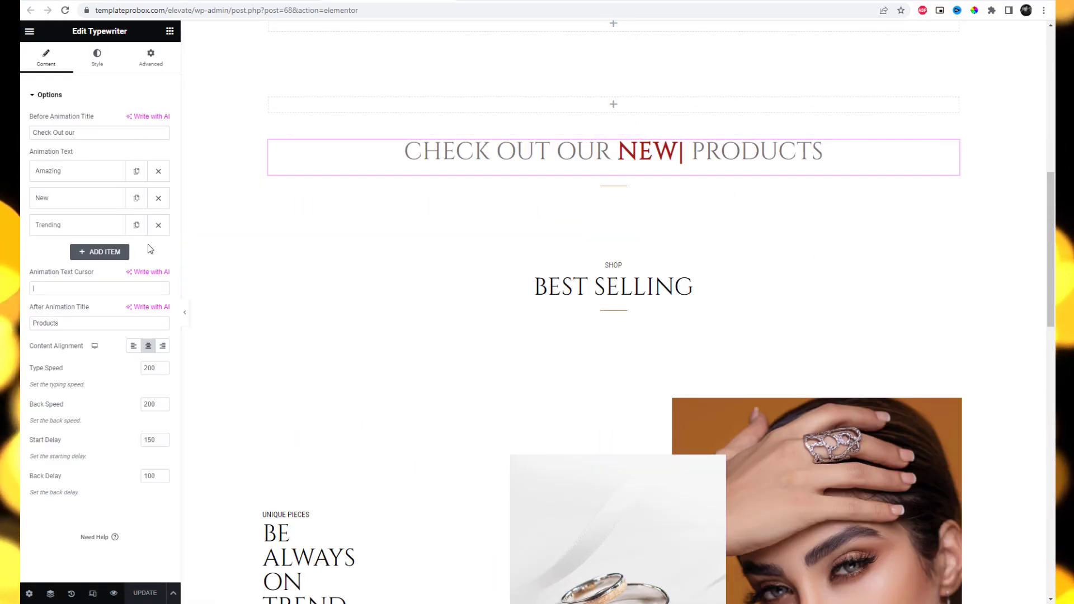
- Switch the editor to the Mobile Portrait view and reduce the Typewriter title's typography size to 35 px, followed by 20 px
left_click(98, 58)
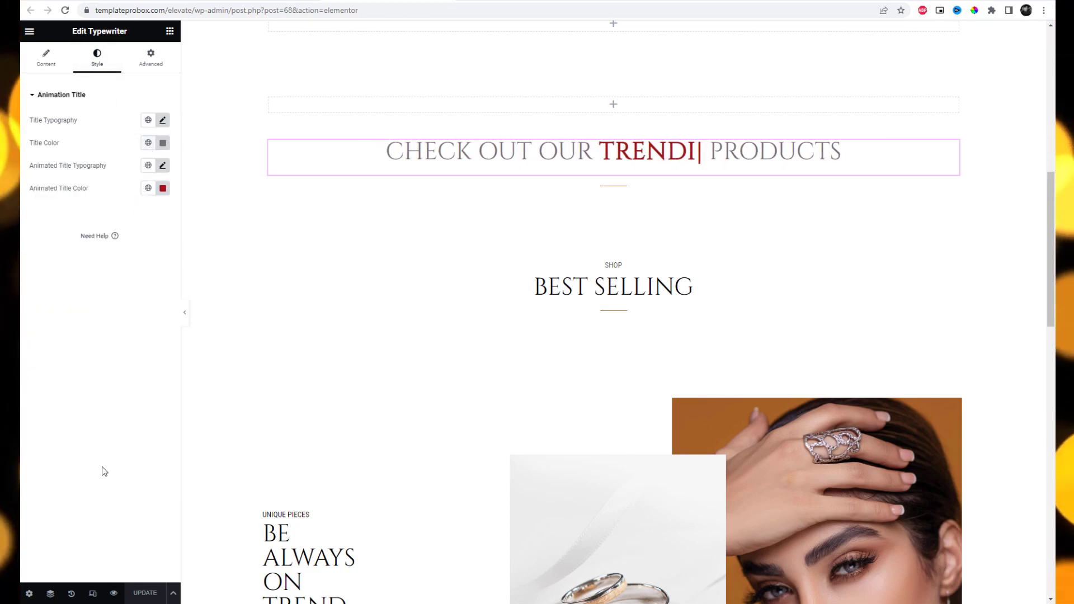
left_click(93, 595)
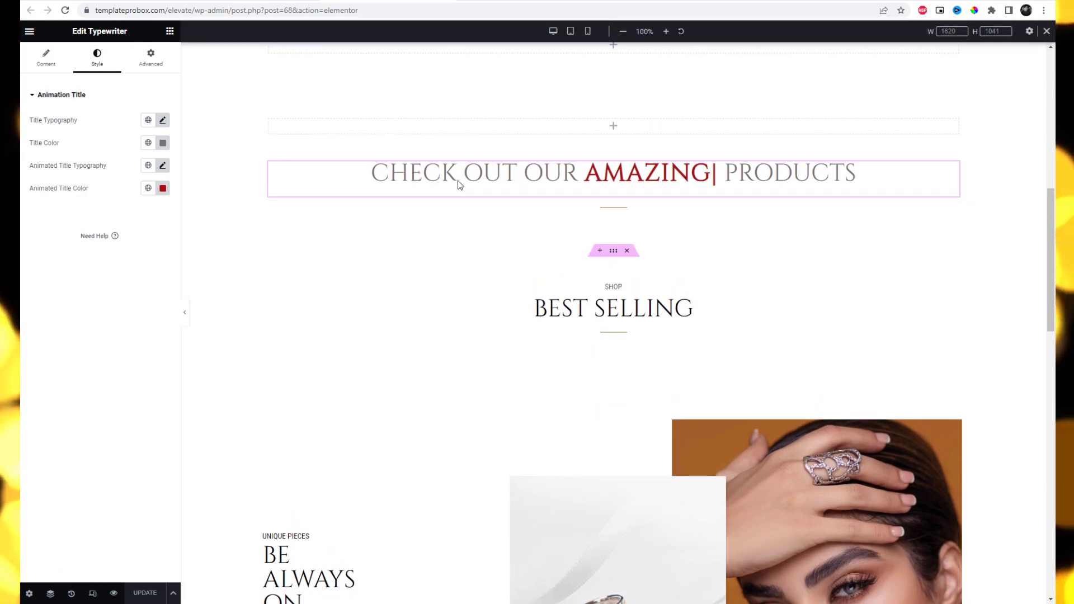
left_click(588, 32)
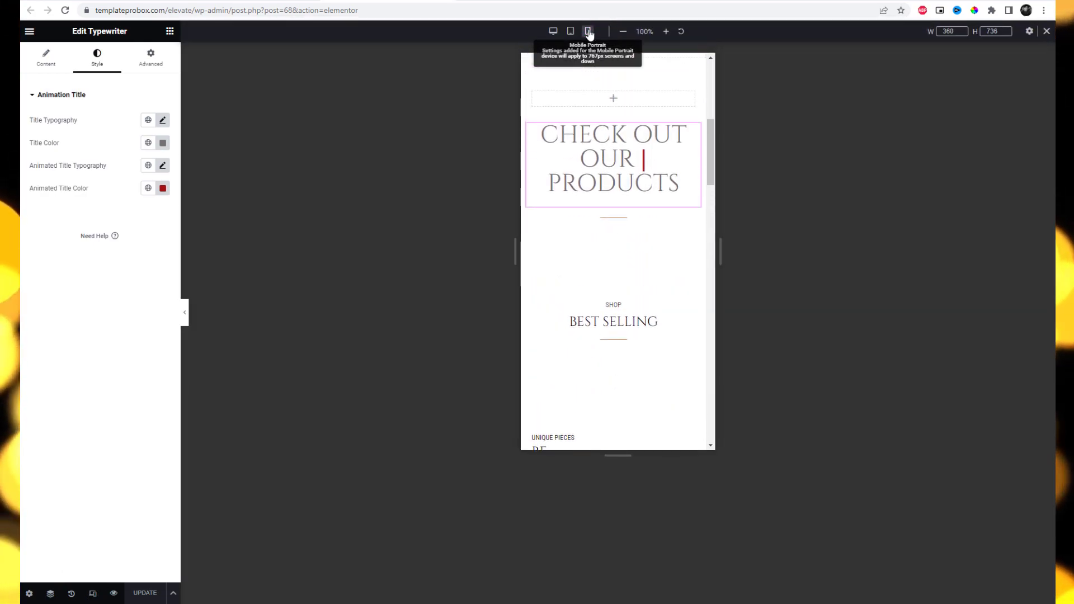
left_click(163, 122)
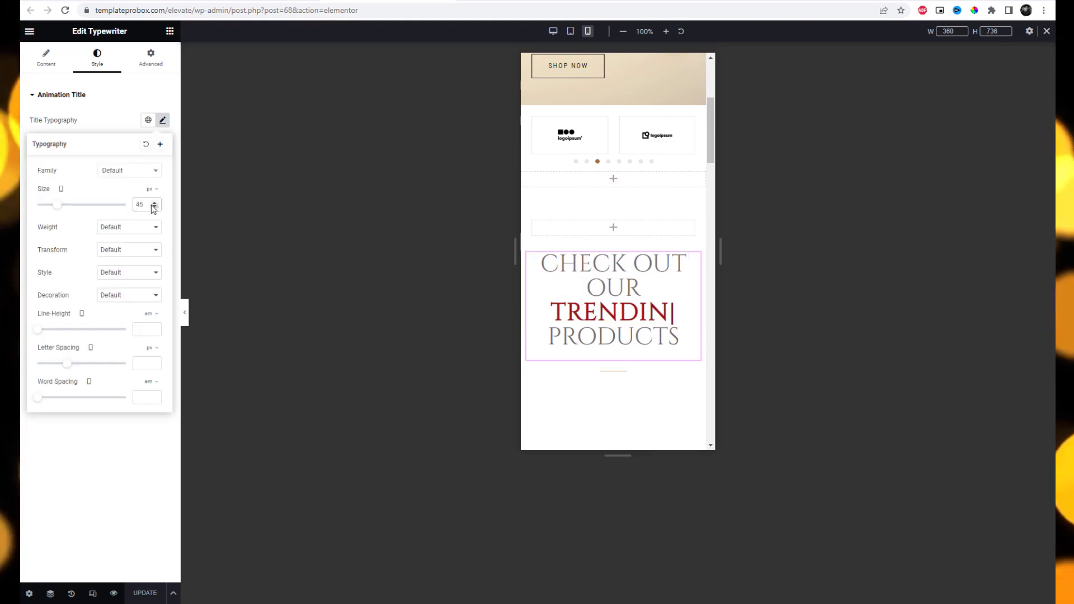
key("BackSpace")
key("BackSpace")
type("35")
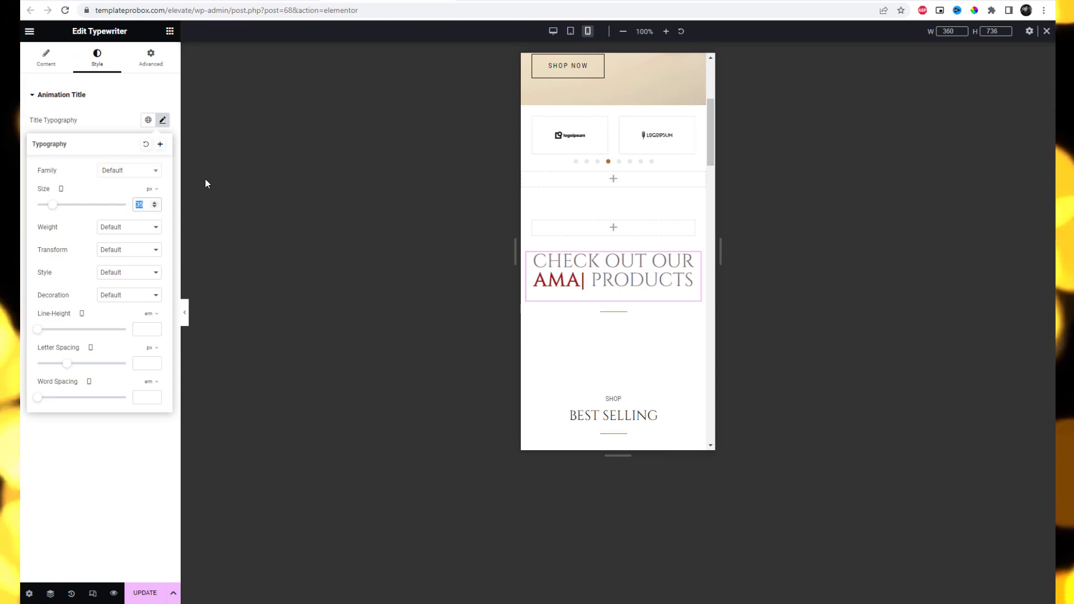
type("20")
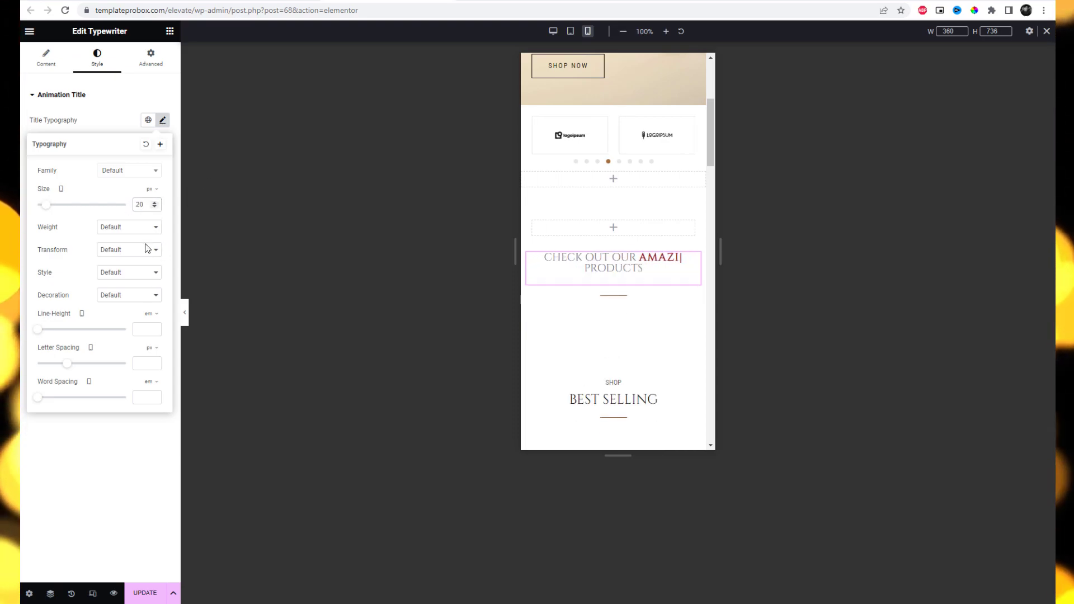
- Set the title's mobile line-height to 1.4 em, letter spacing to 0.1 px and size to 18 px, and update the page
left_click_drag(70, 368, 67, 366)
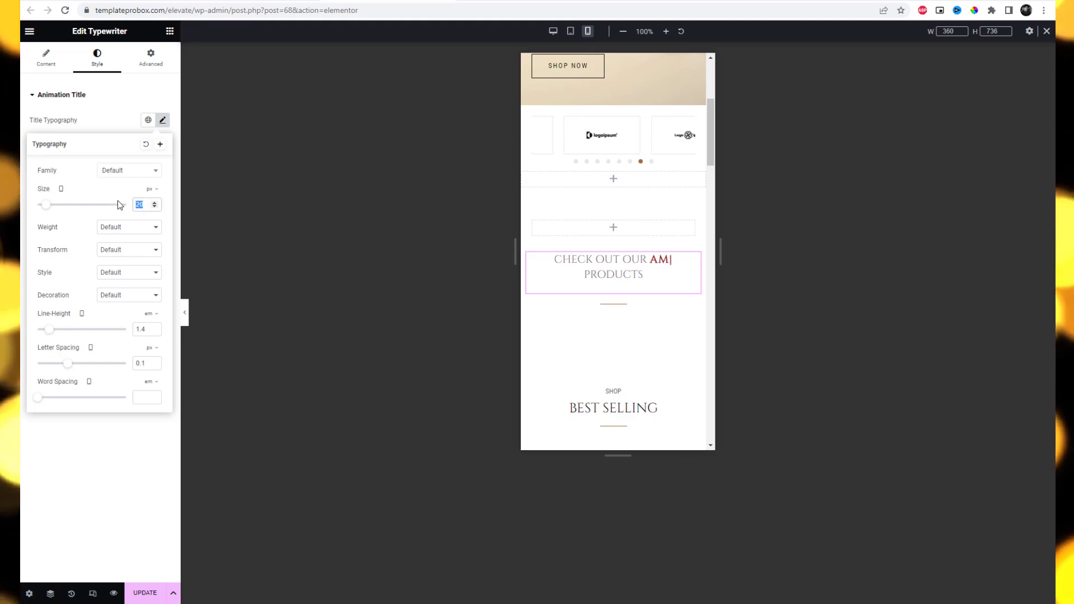
type("18")
left_click(144, 596)
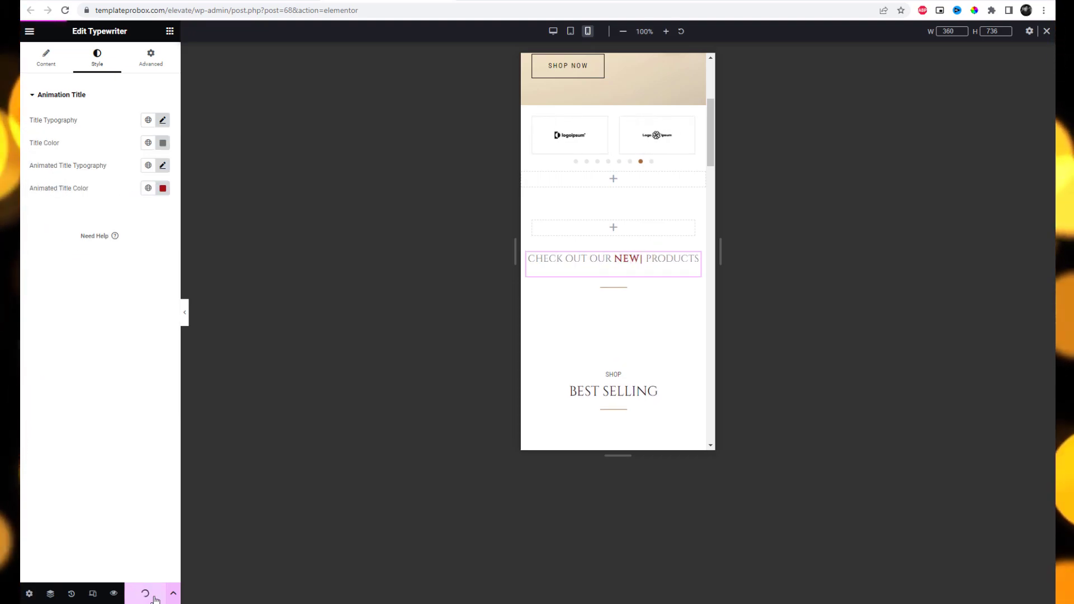